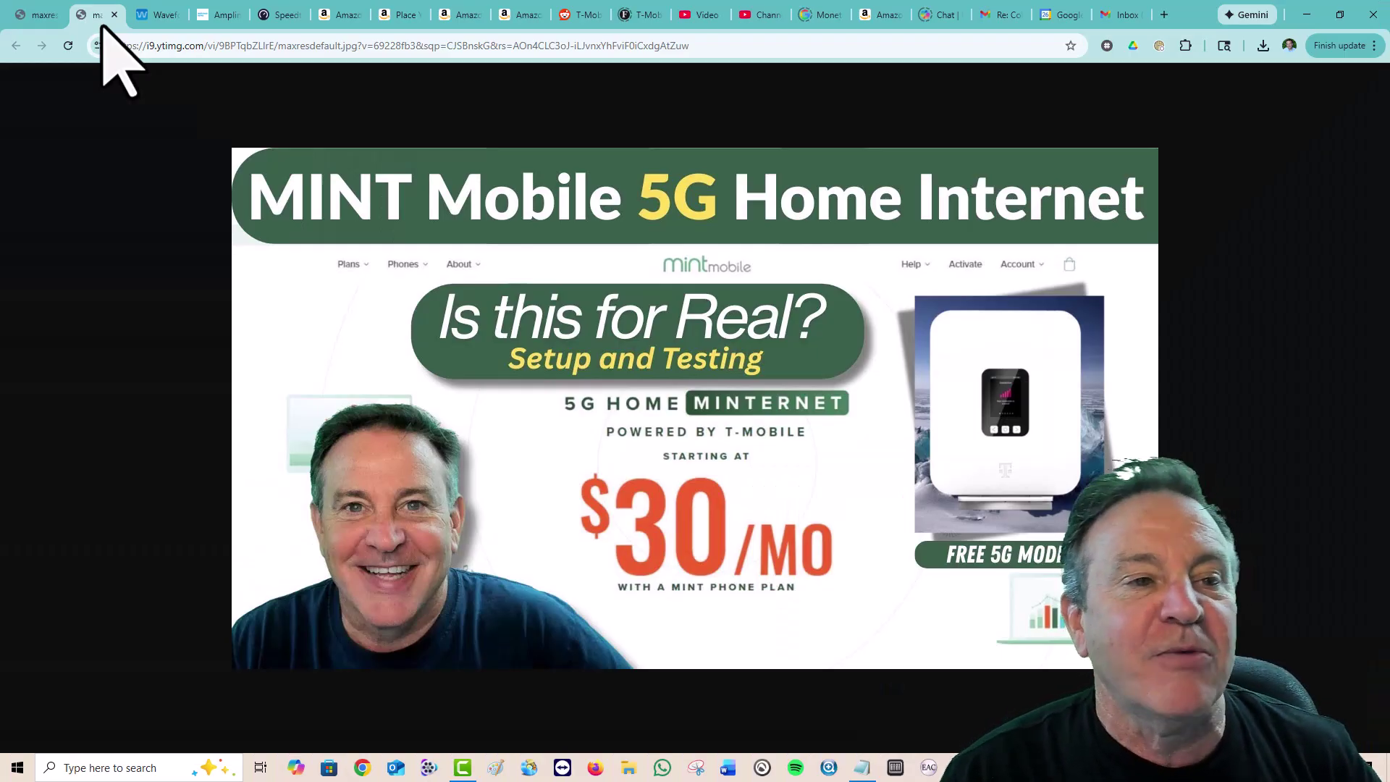
- Bring up the 'Breaking News: New 5G Modem Announced' thumbnail in the first Chrome tab
click(44, 15)
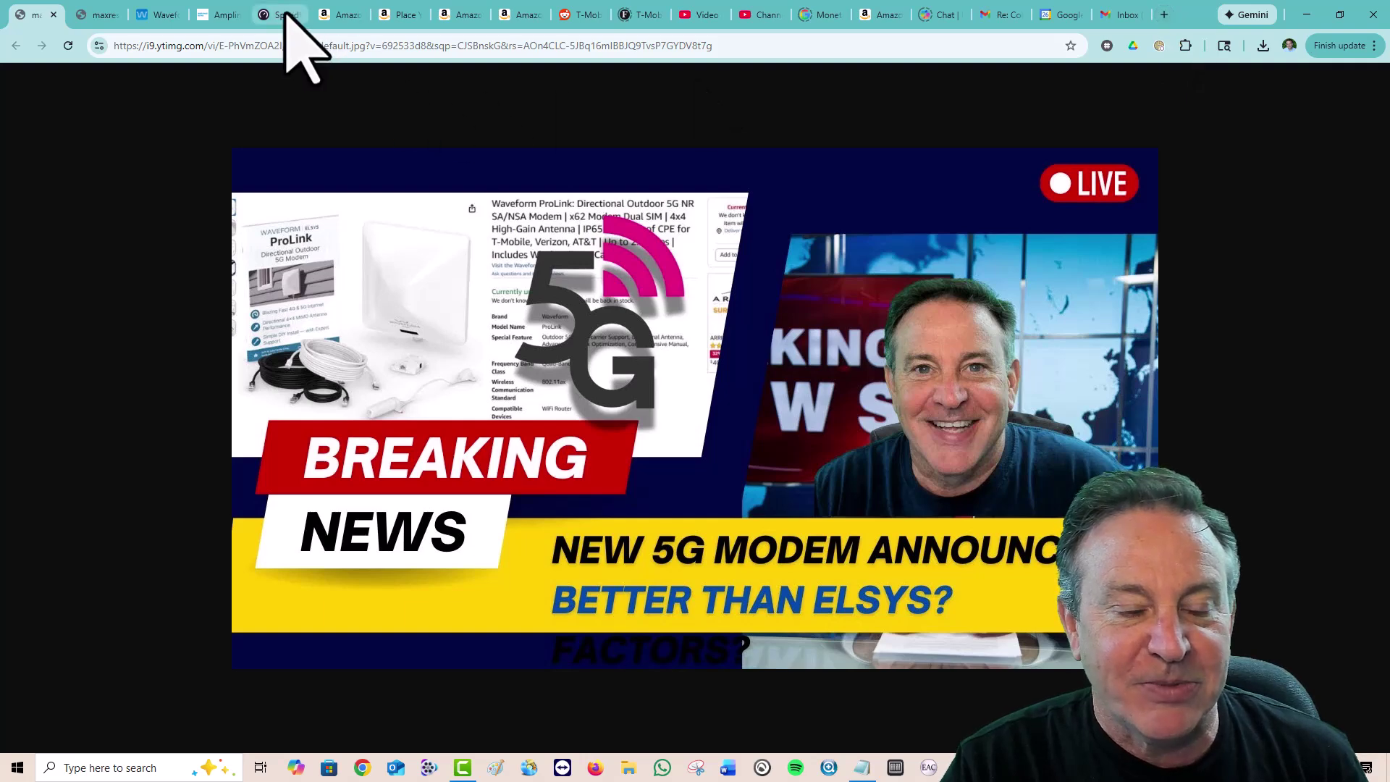
- Run a new Speedtest on T-Mobile, getting 555.69 Mbps down, 98.53 Mbps up, 39 ms ping
click(286, 14)
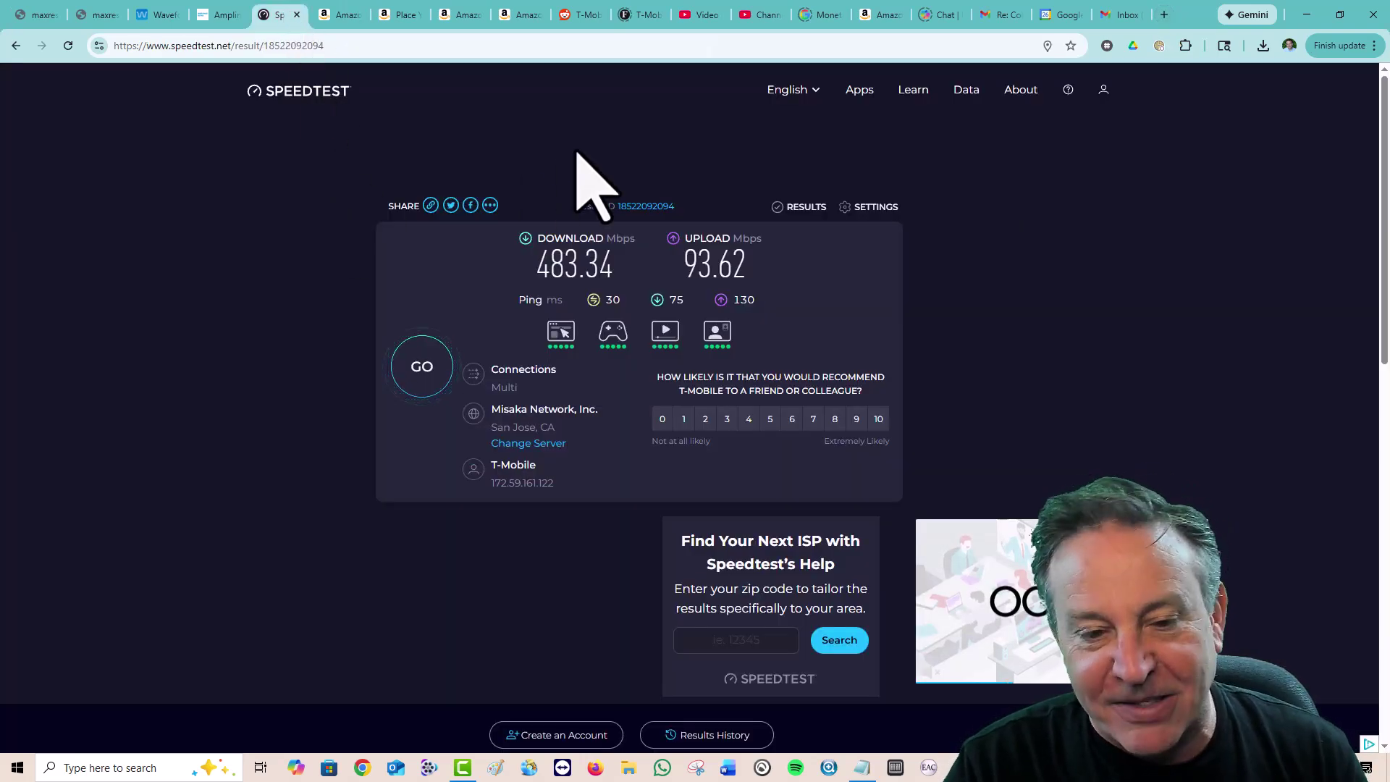
click(420, 370)
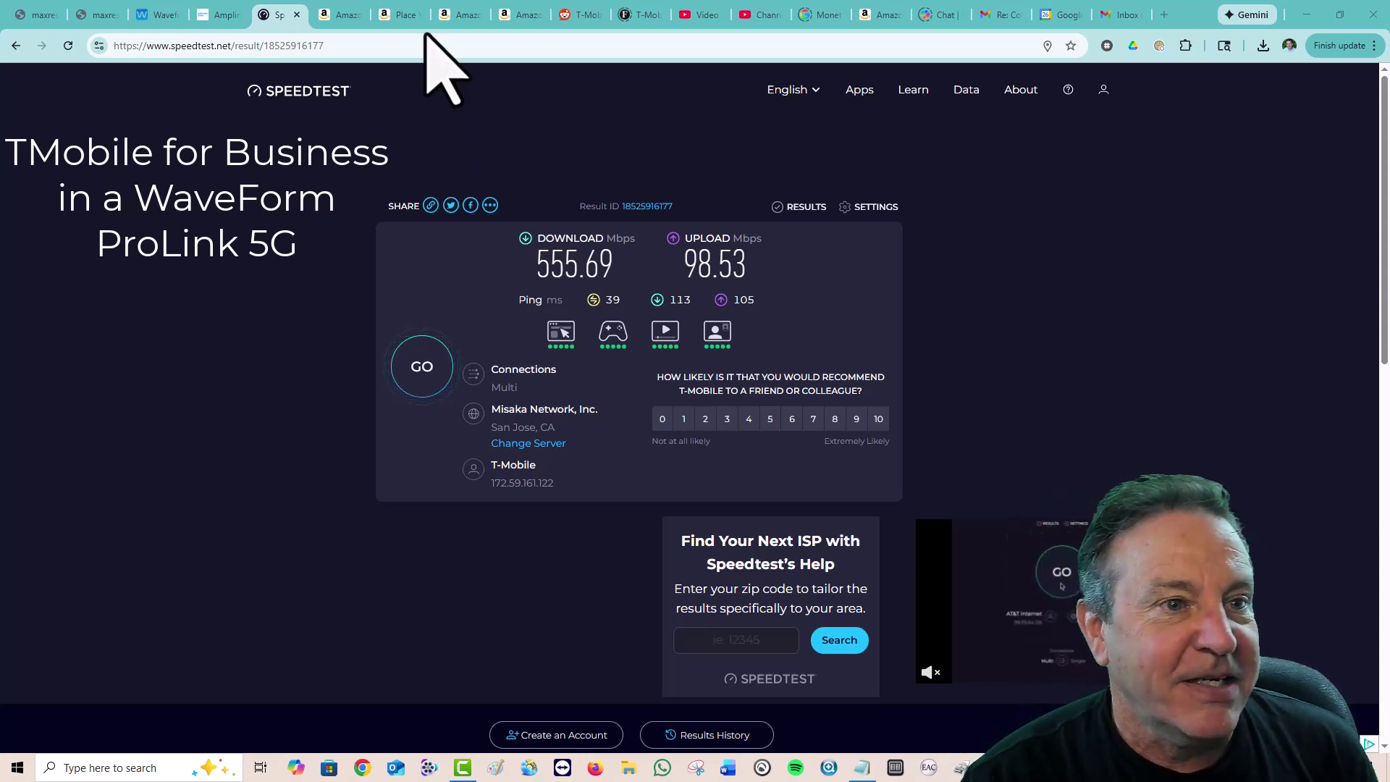
- Log in to the ProLink modem admin using the saved username and password
click(221, 14)
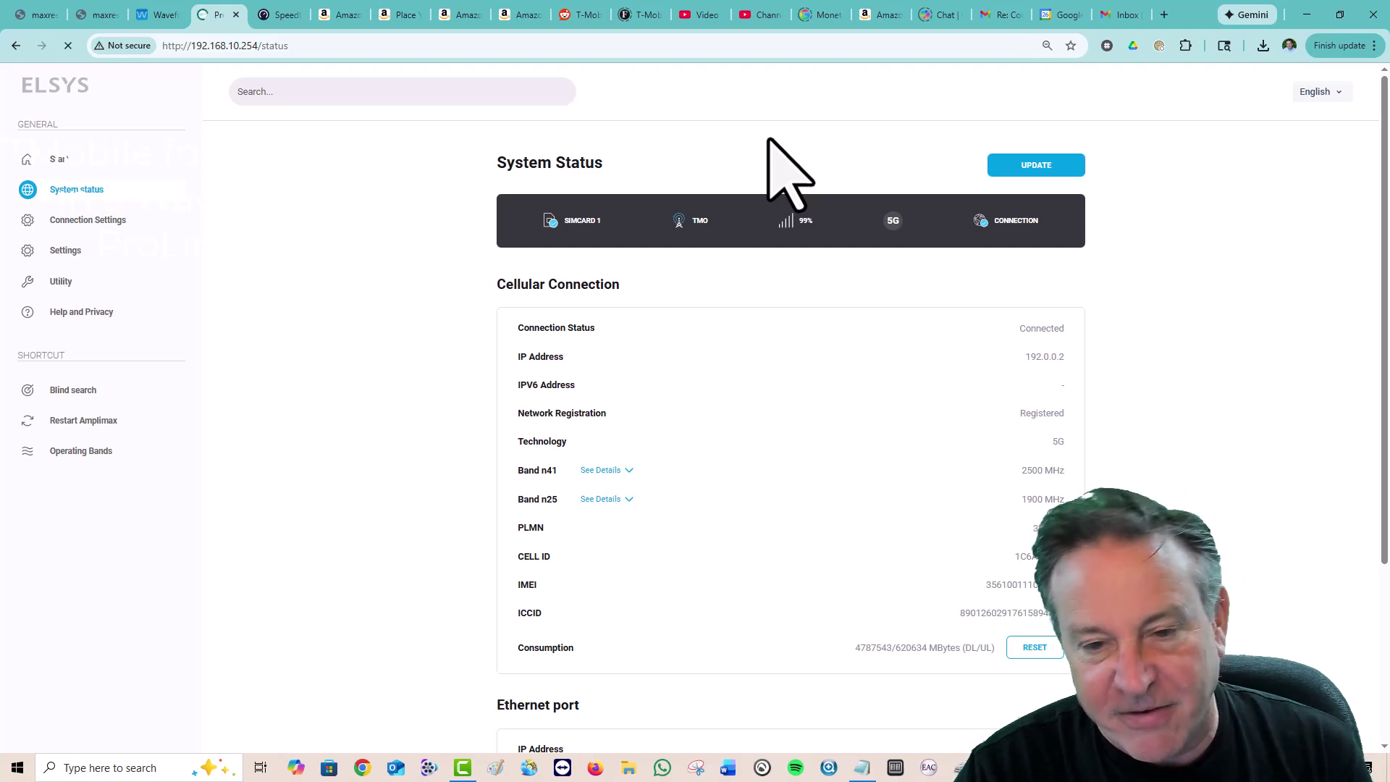
click(670, 179)
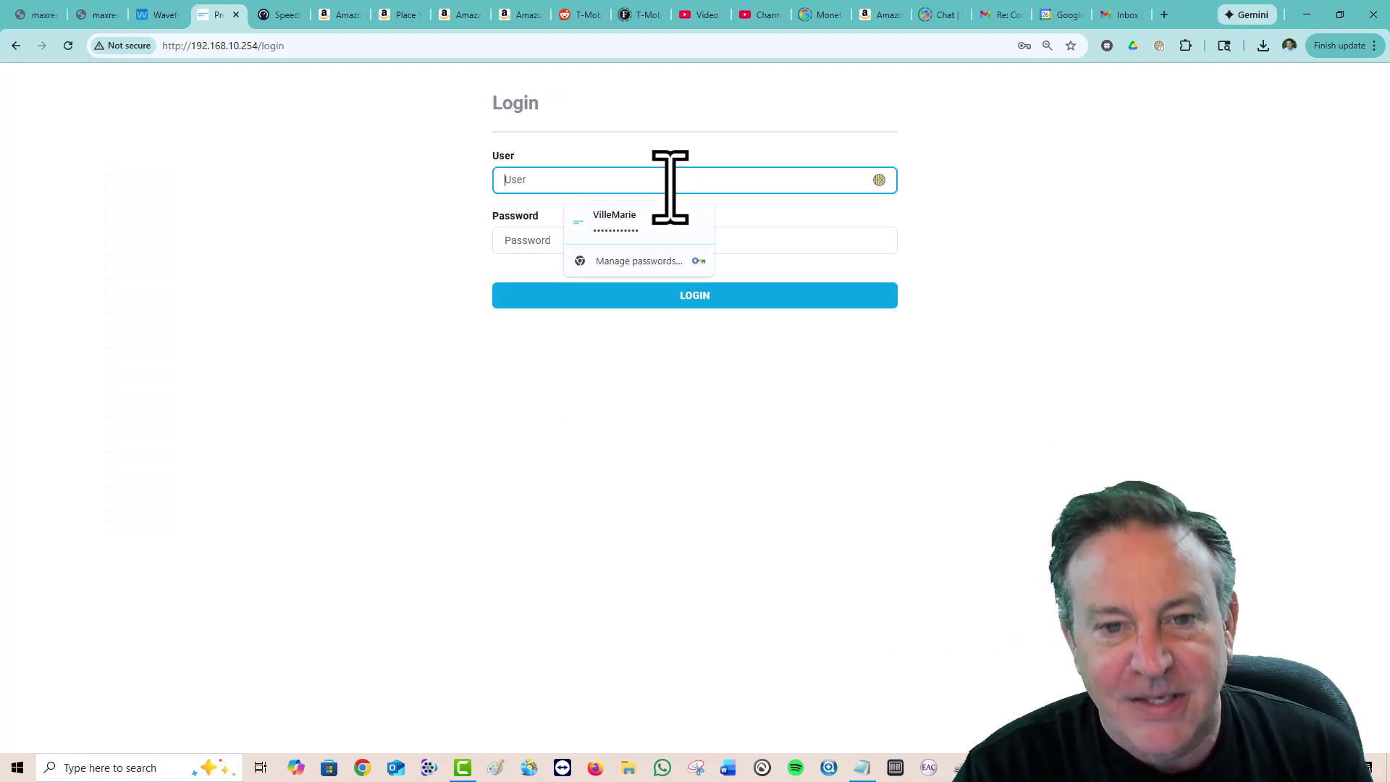
click(676, 216)
click(701, 298)
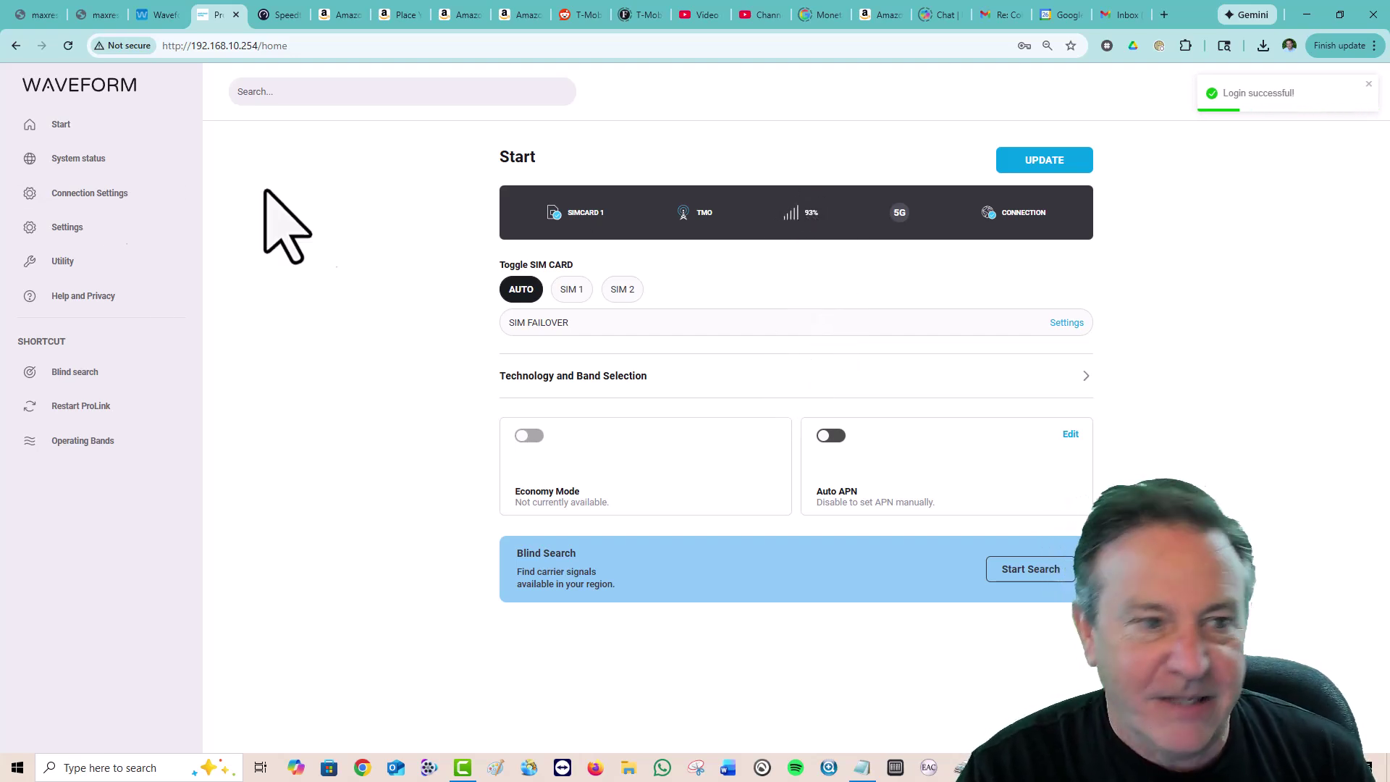
- Open System status and expand the signal details for bands n41 and n25
click(73, 156)
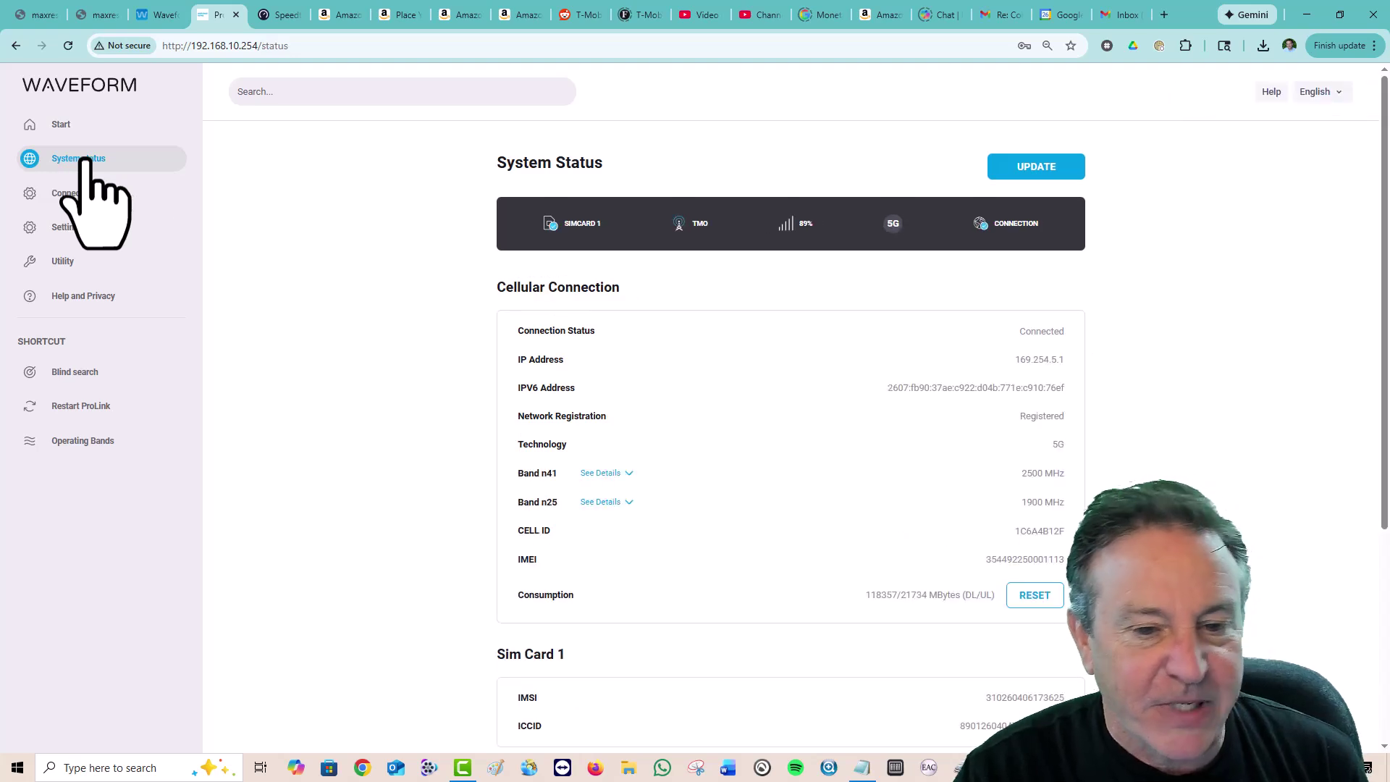
click(621, 474)
scroll(787, 503, down, 2)
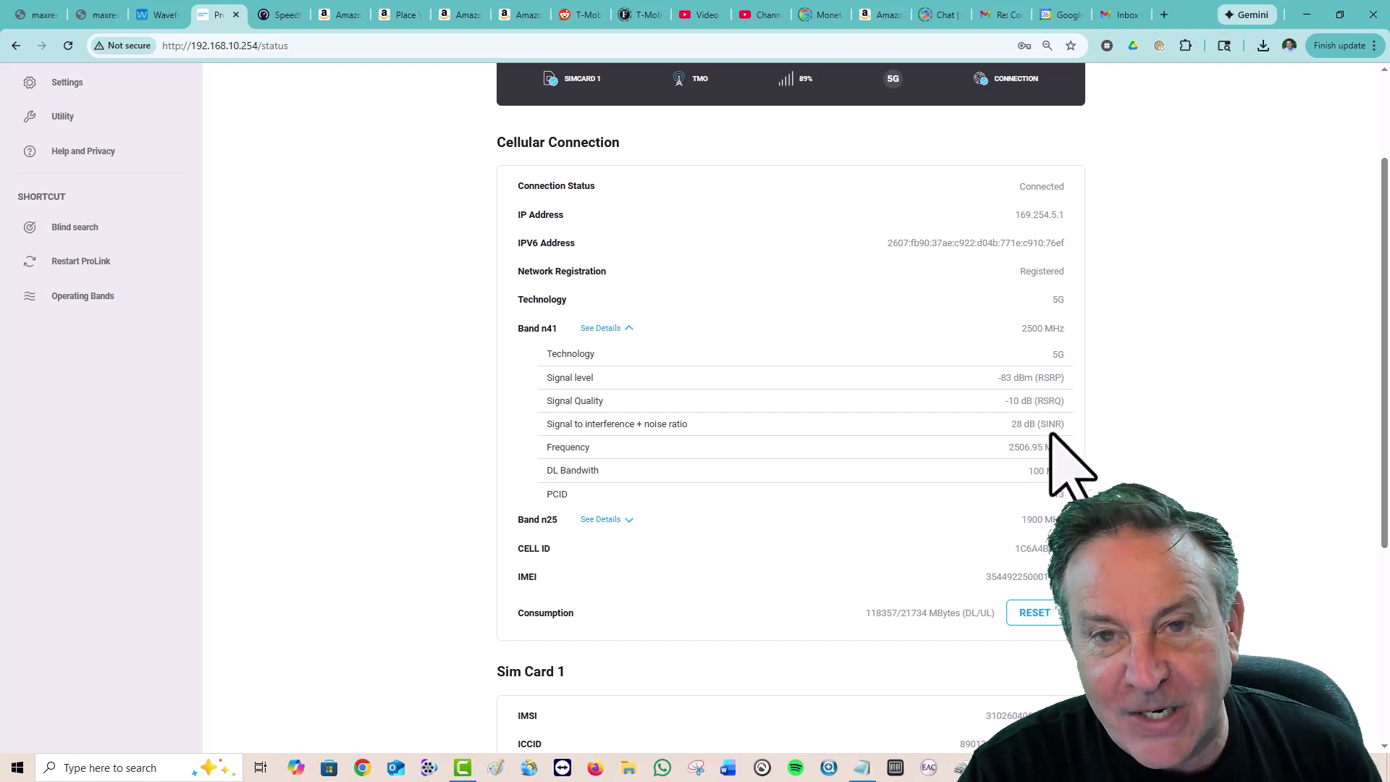
scroll(1053, 434, down, 2)
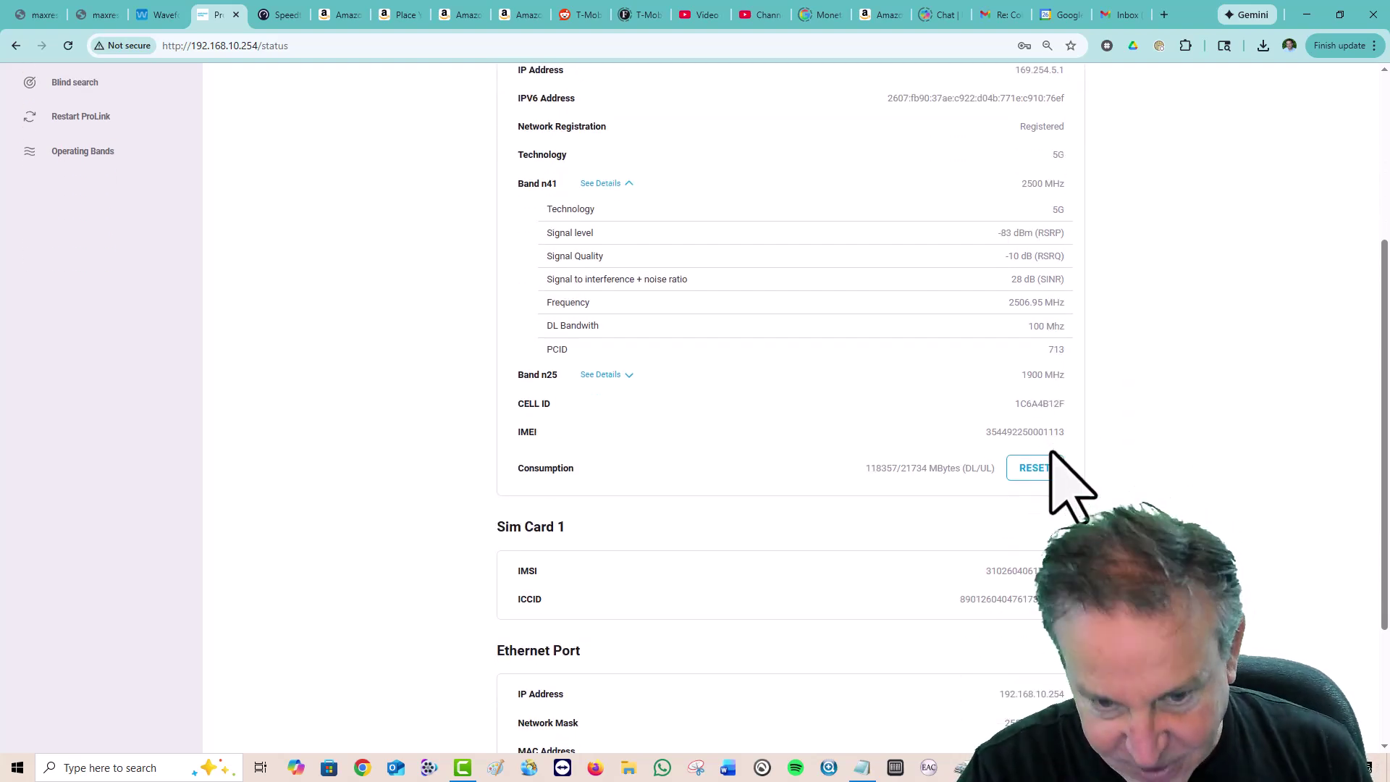
click(615, 376)
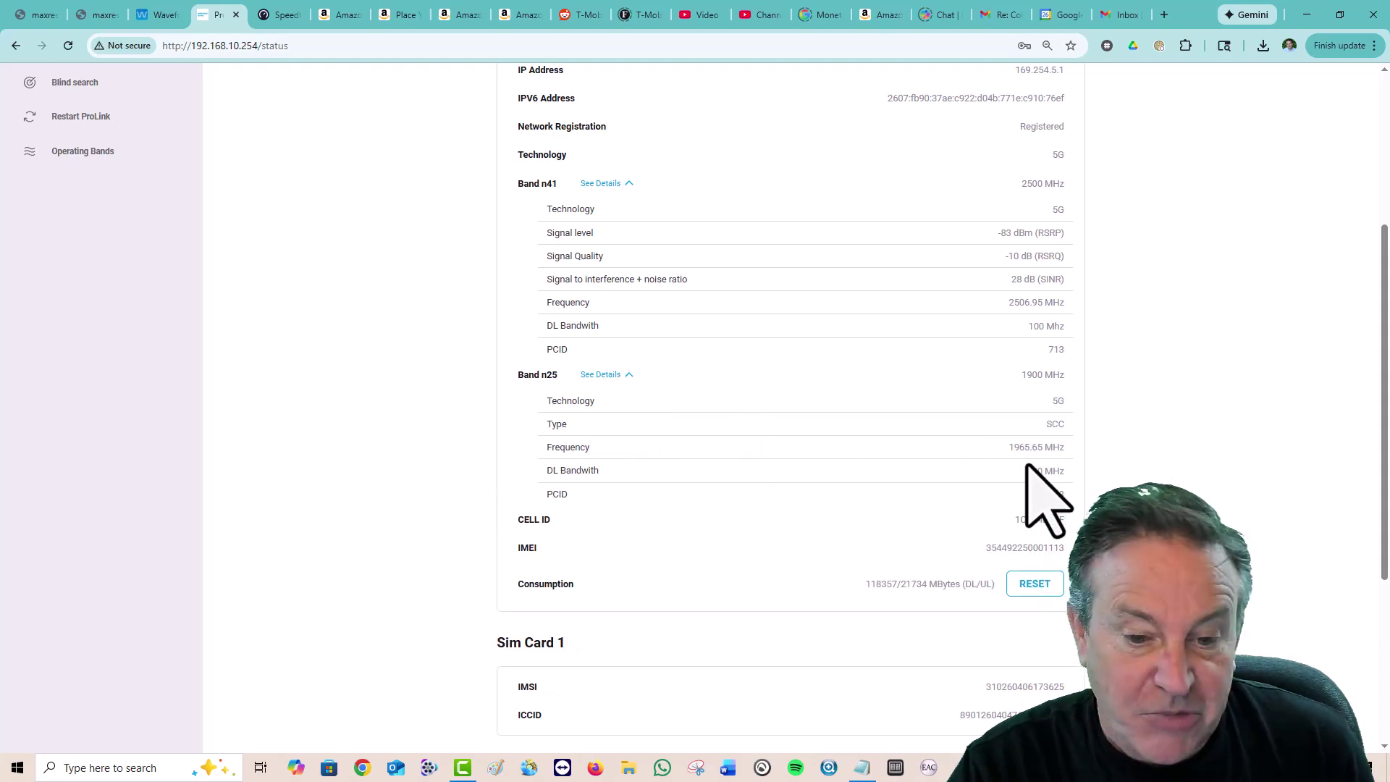
scroll(1070, 429, up, 4)
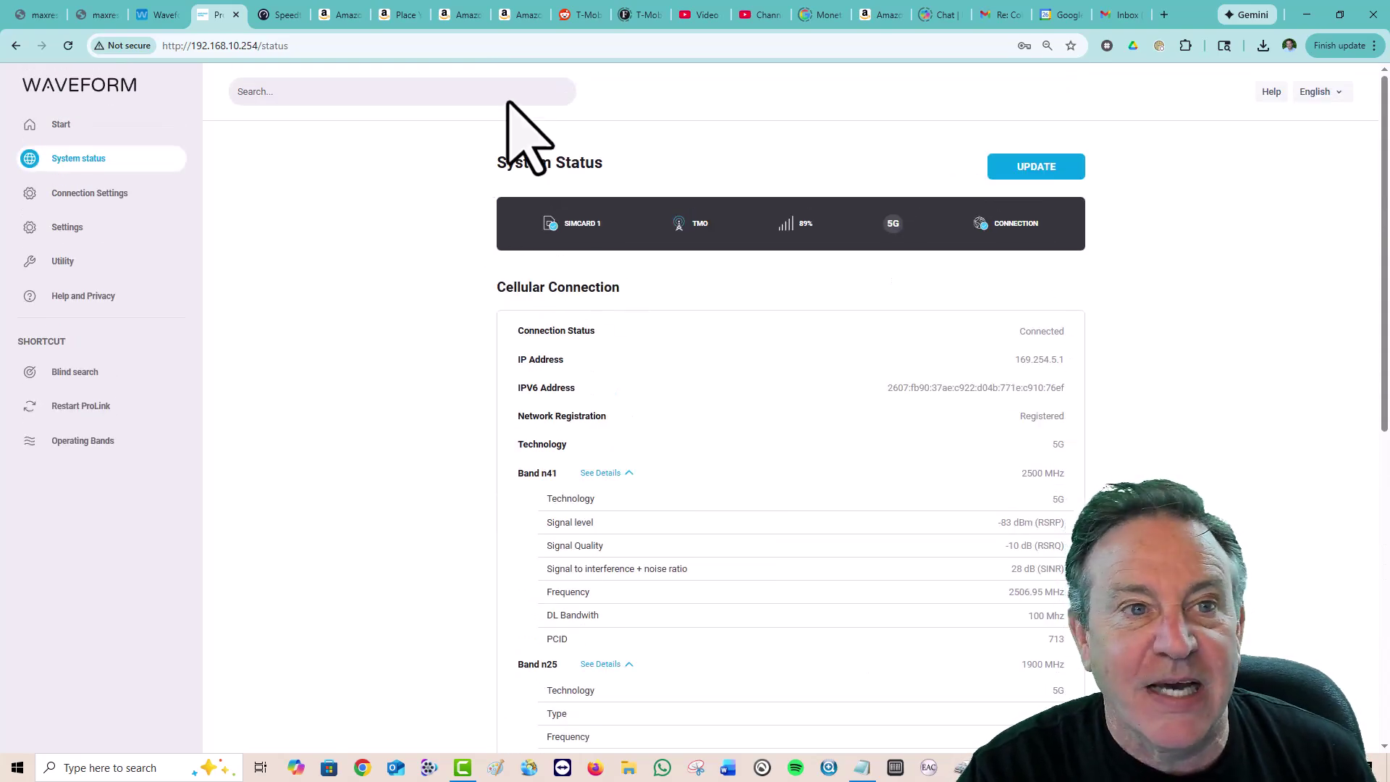
- Run another Speedtest, getting 540.60 Mbps down, 133.18 Mbps up and 40 ms ping
click(281, 15)
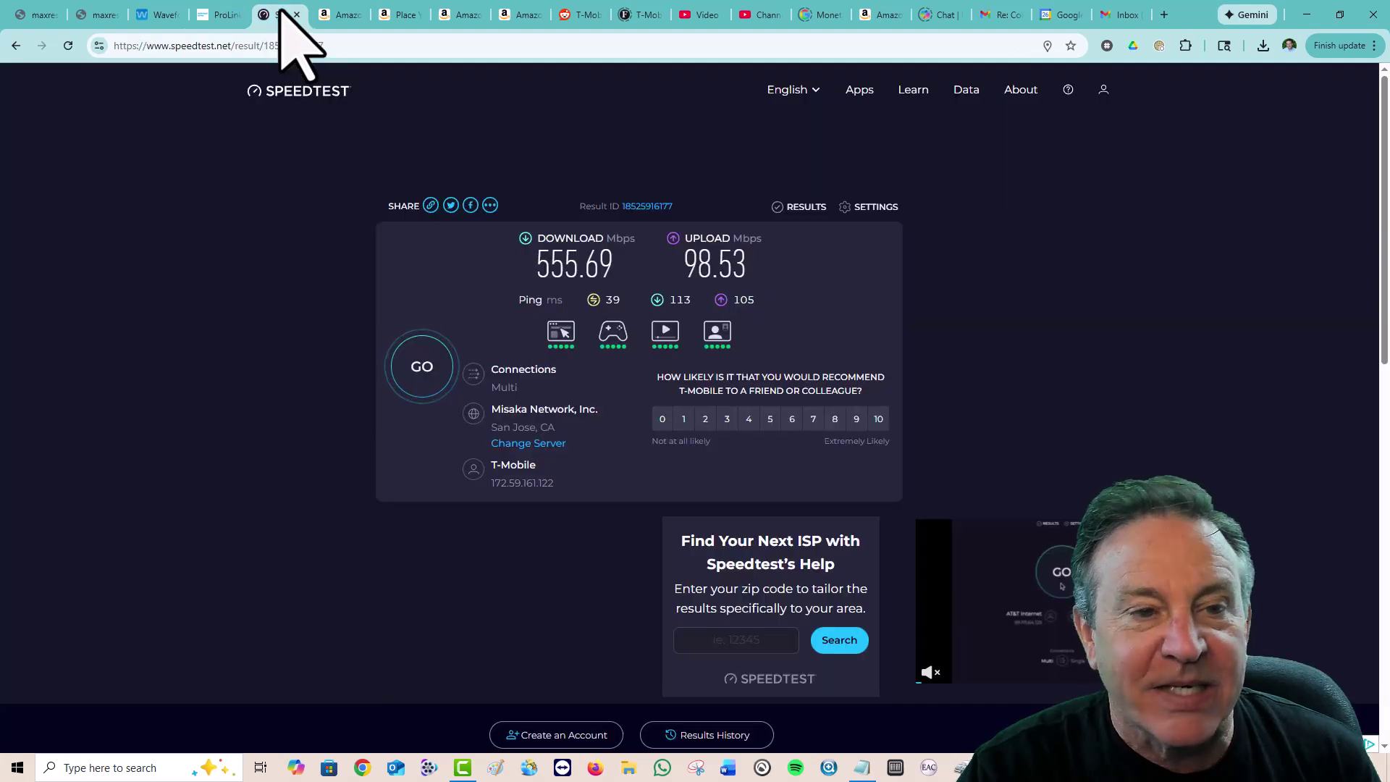
click(422, 367)
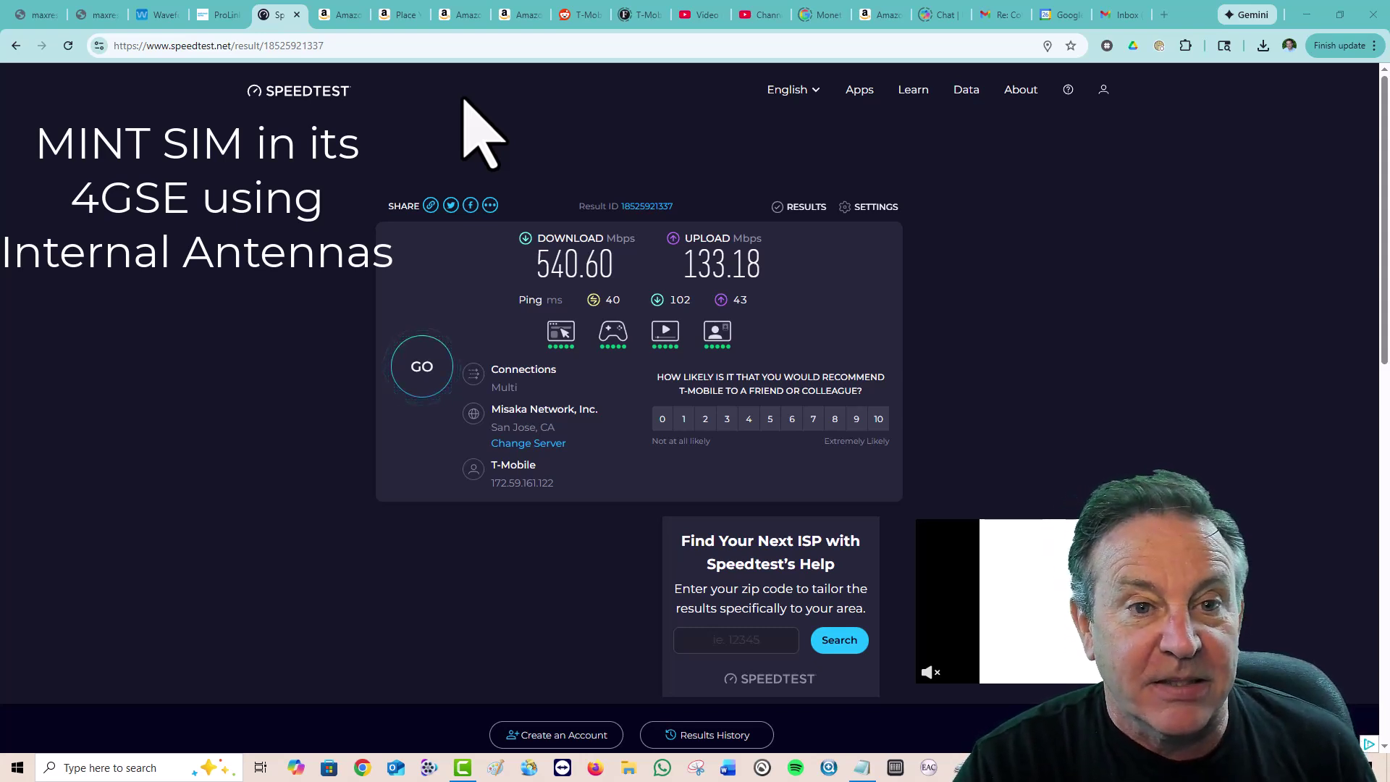
- Rerun the Speedtest, now getting 328.75 Mbps down, 9.75 Mbps up and 23 ms ping
click(420, 367)
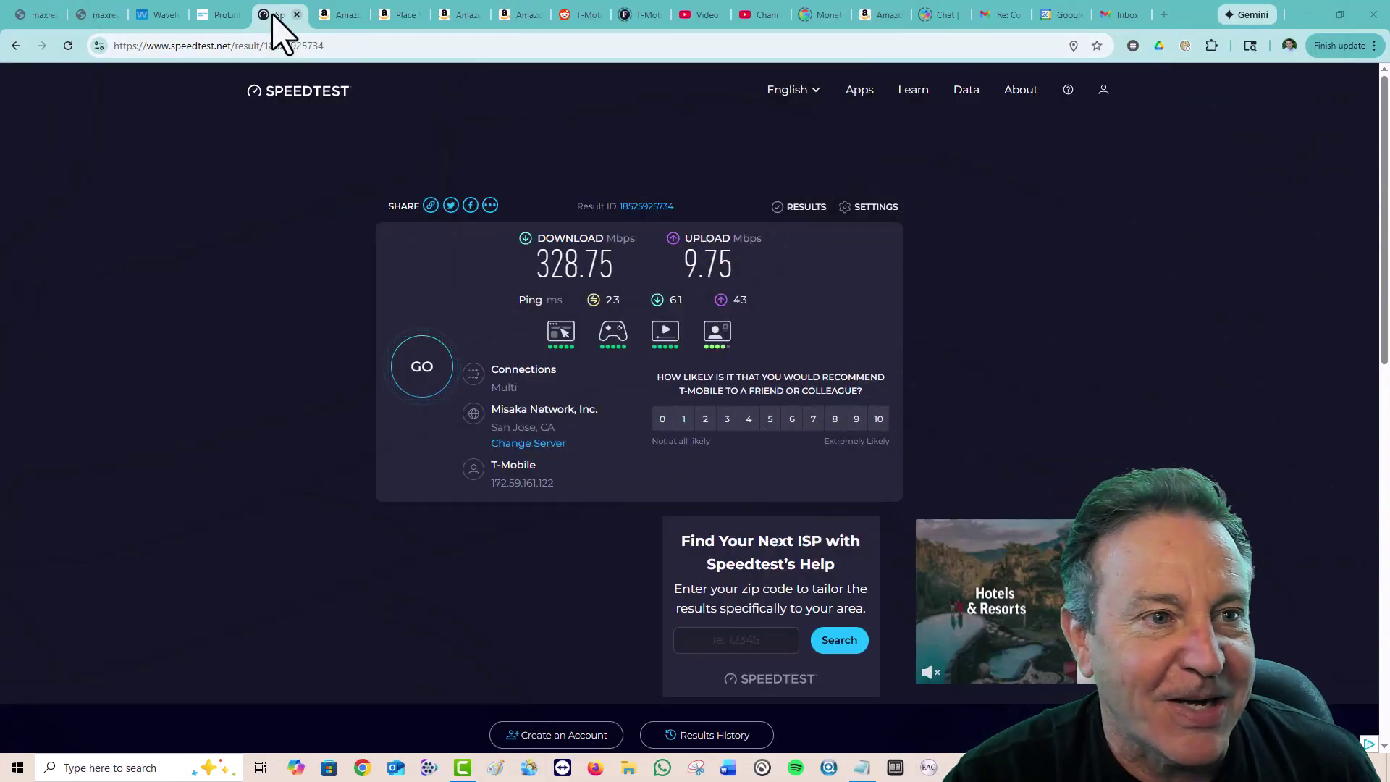
- Trim the ProLink address to its base URL and log back in with saved credentials
click(218, 15)
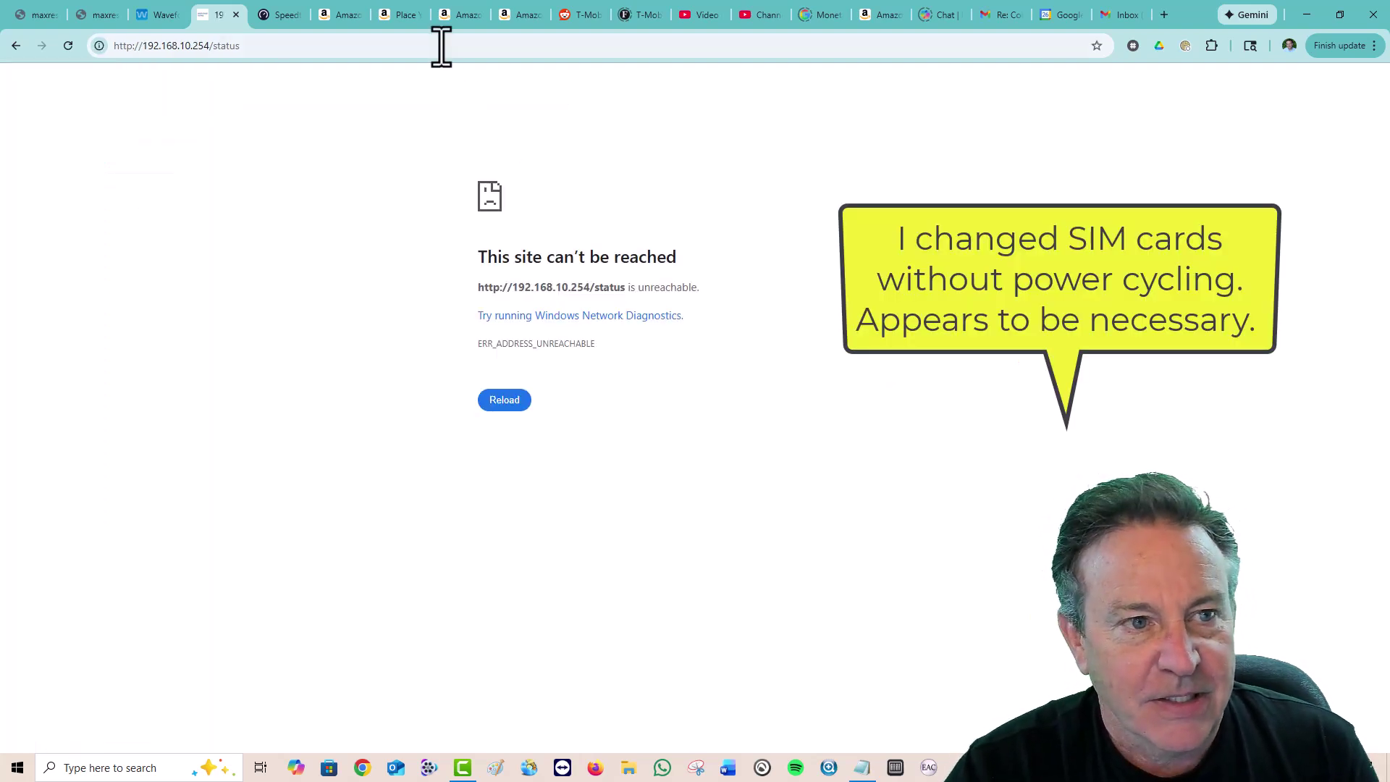
click(441, 46)
click(442, 46)
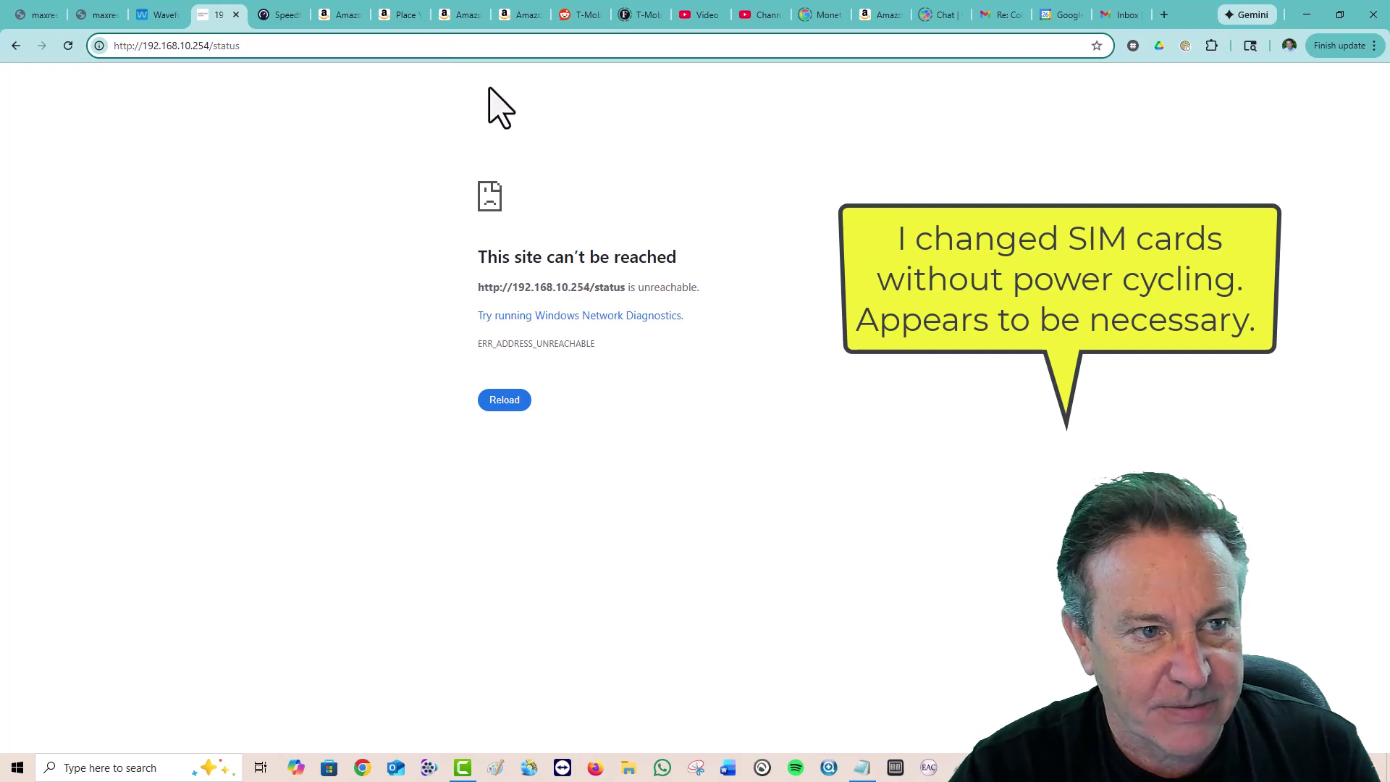
key(BackSpace)
key(BackSpace)
key(BackSpace)
key(BackSpace)
key(BackSpace)
key(BackSpace)
key(BackSpace)
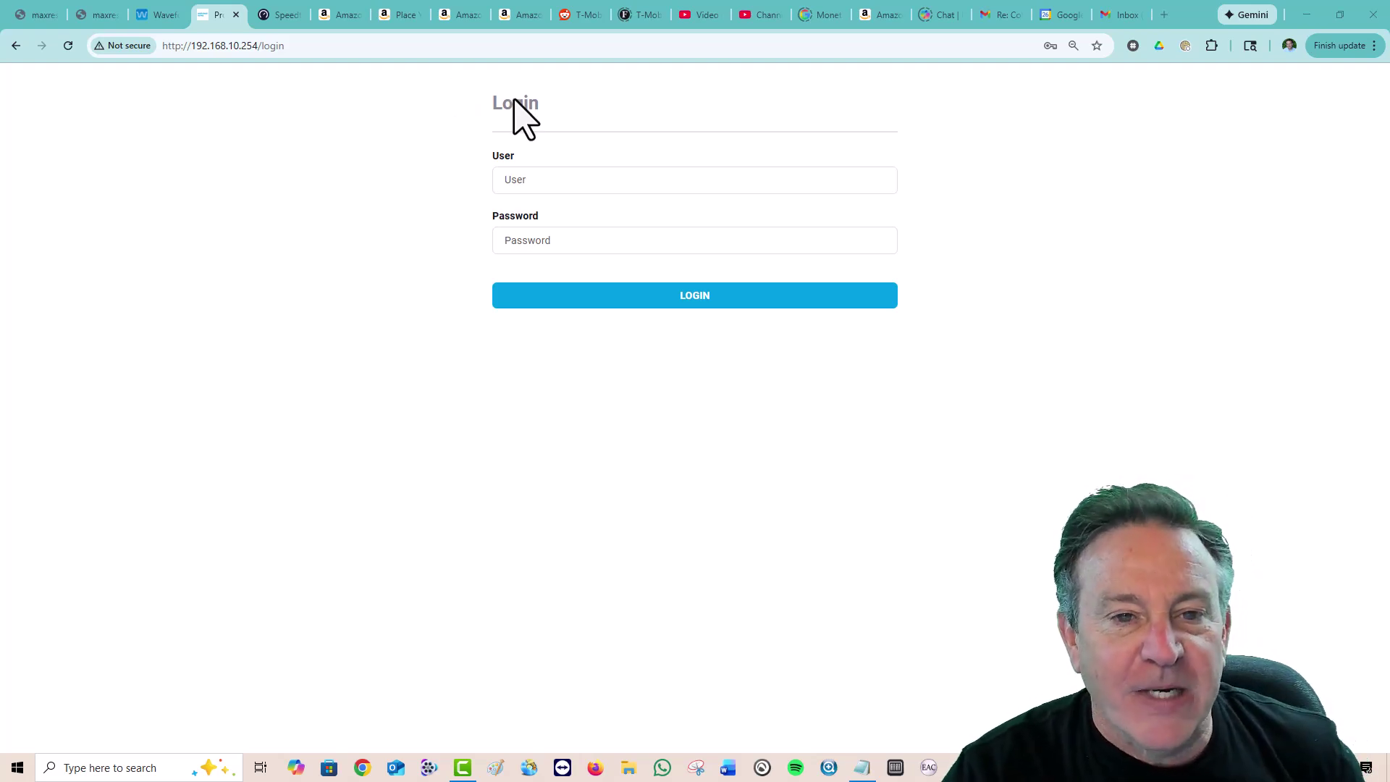
click(569, 180)
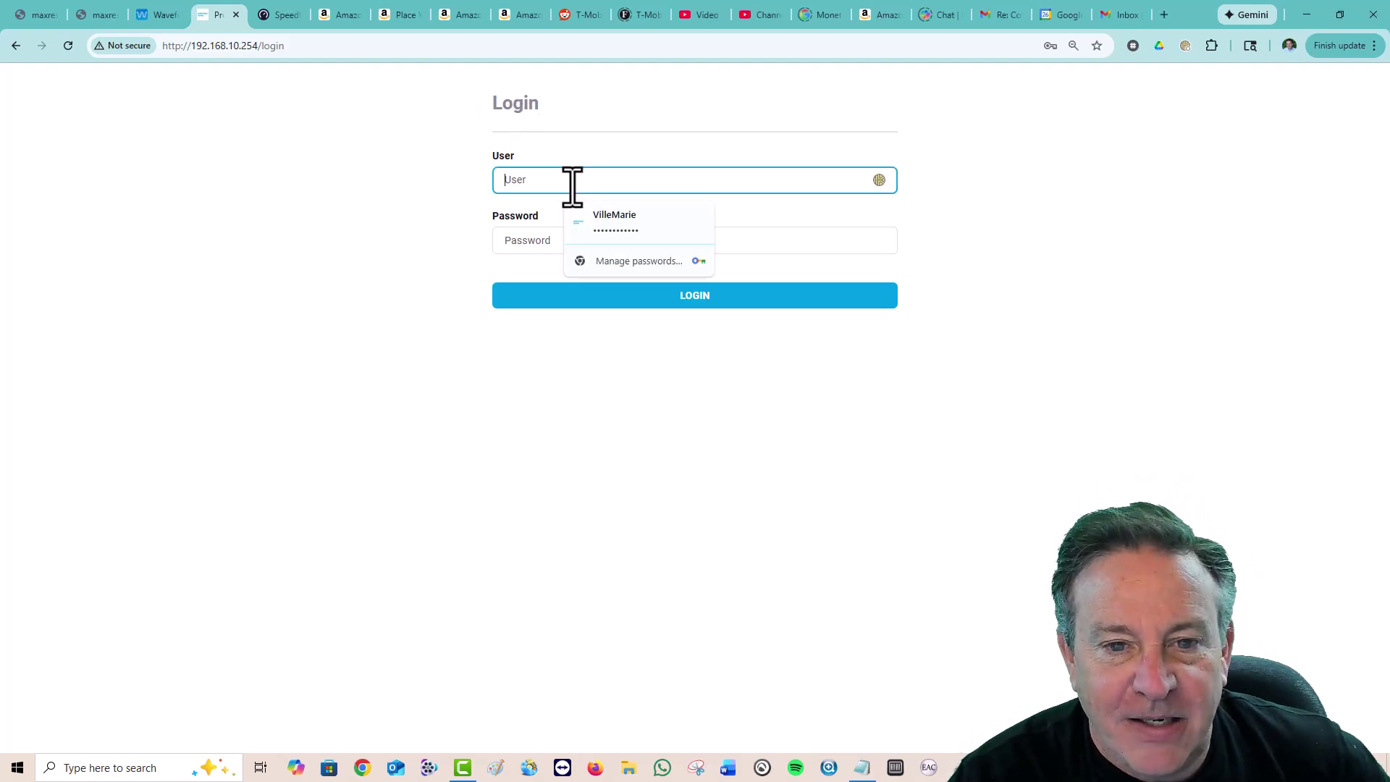
click(632, 225)
click(662, 297)
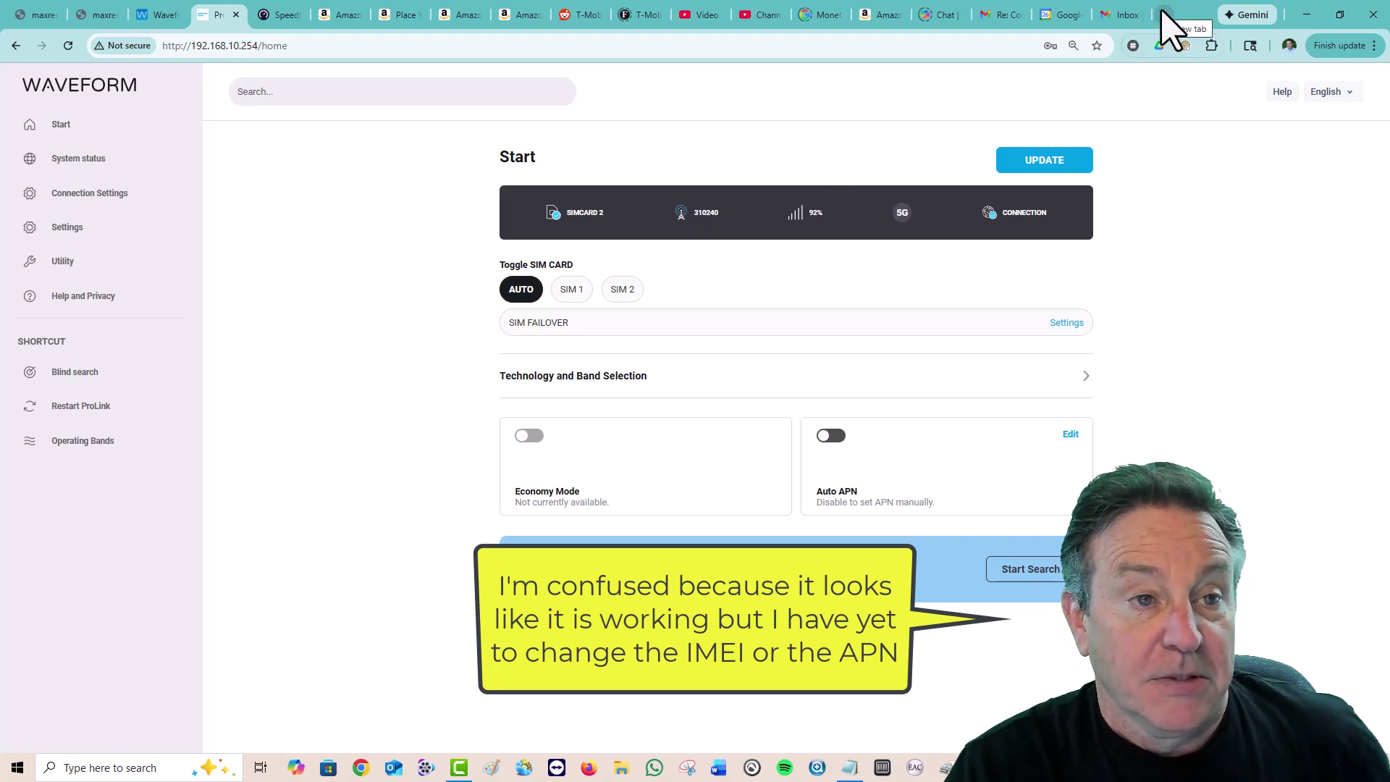
- Run a new Speedtest, getting 513.85 Mbps down, 122.08 Mbps up and 40 ms ping
click(293, 10)
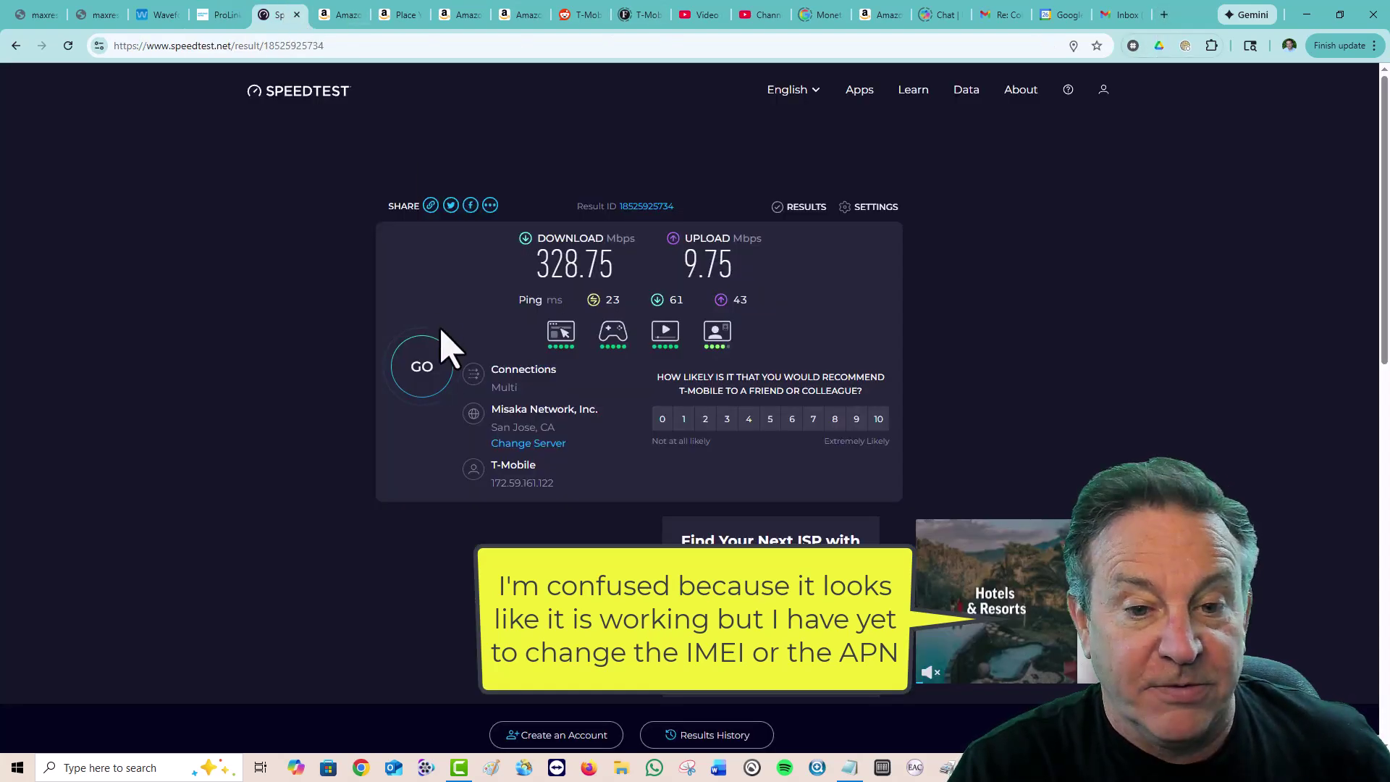
click(427, 373)
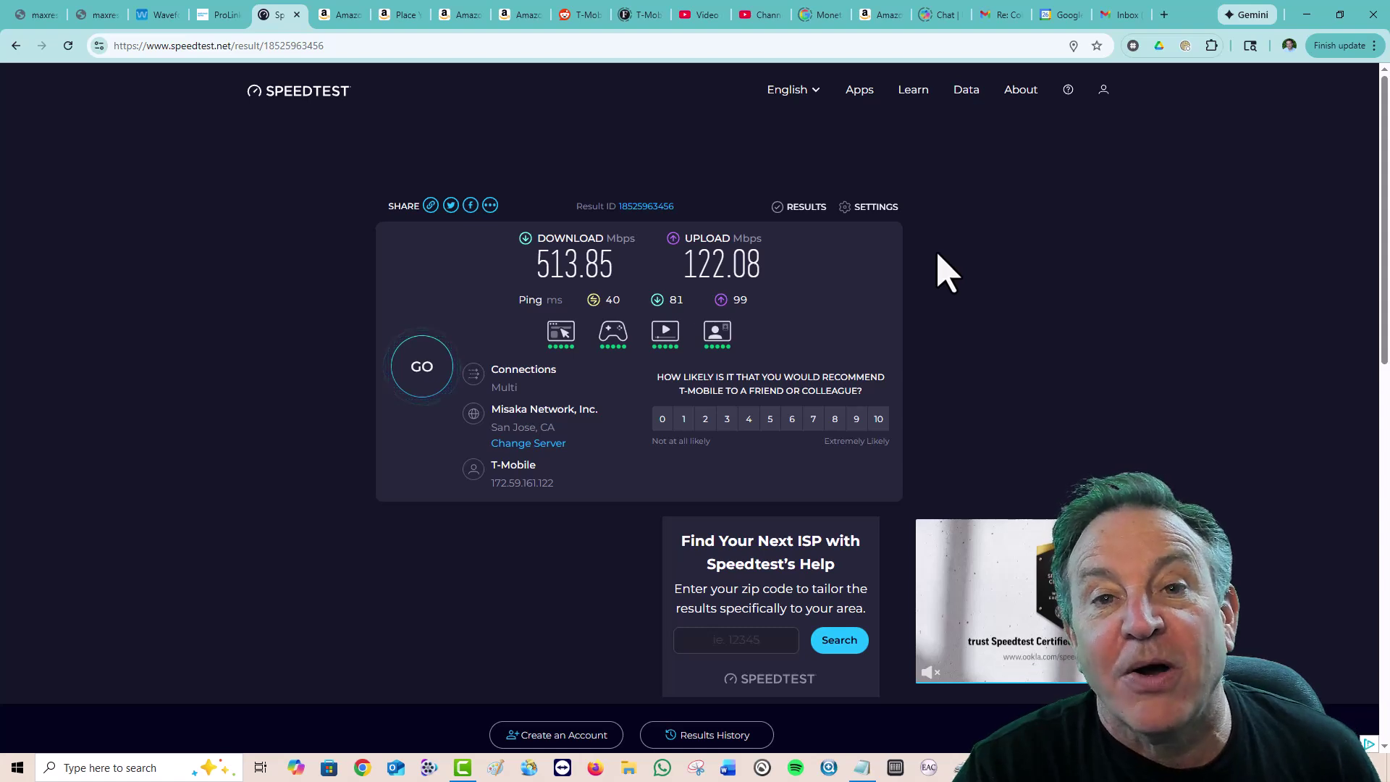
- Check the IMEI under System status, then go to the cellular Connection Settings page
click(225, 13)
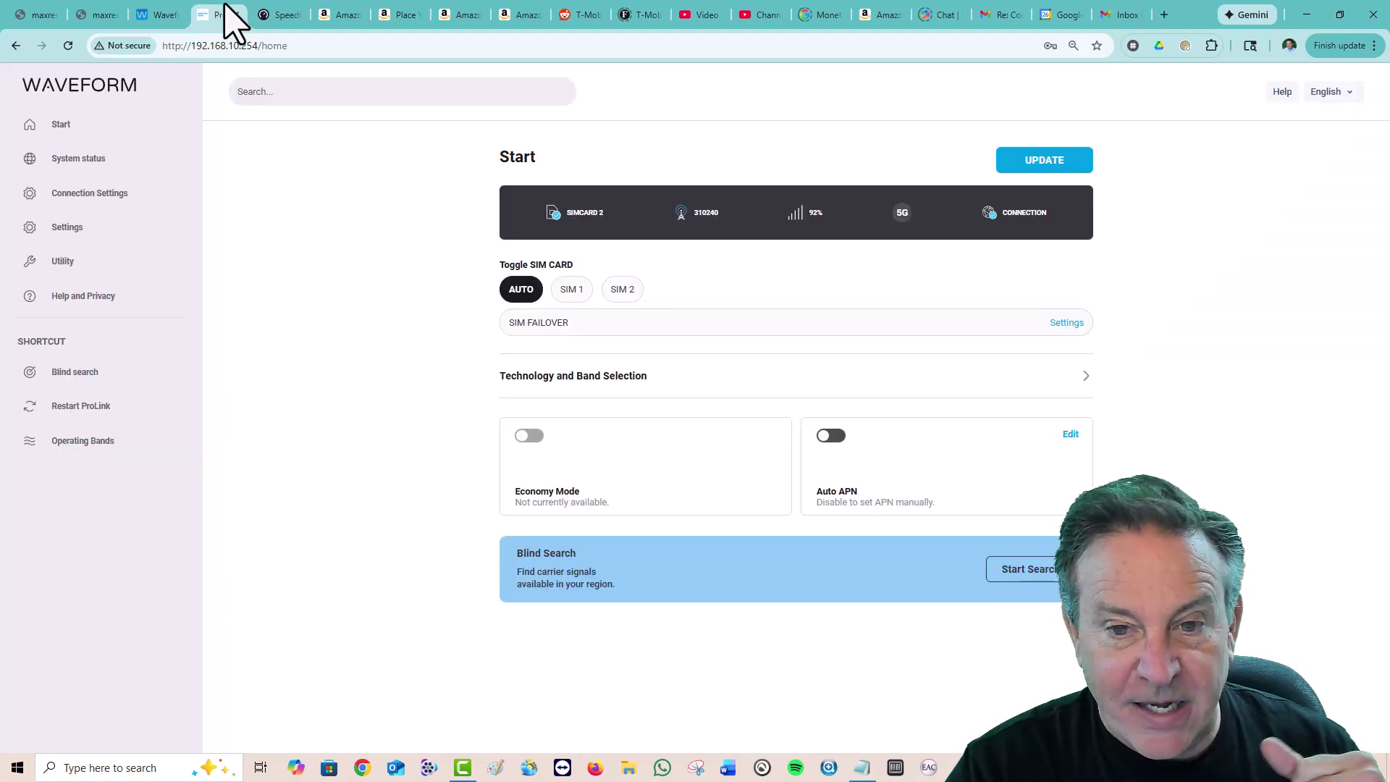
click(93, 160)
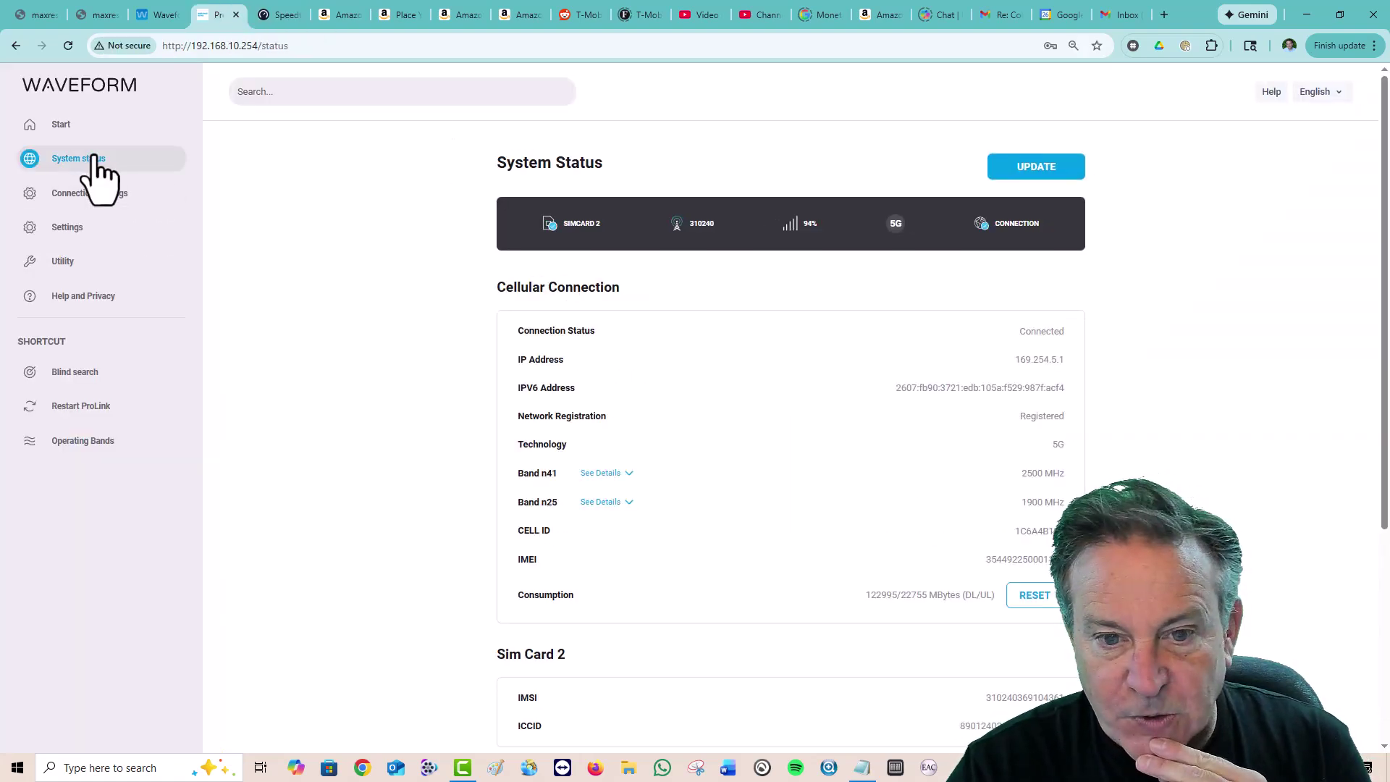
click(78, 194)
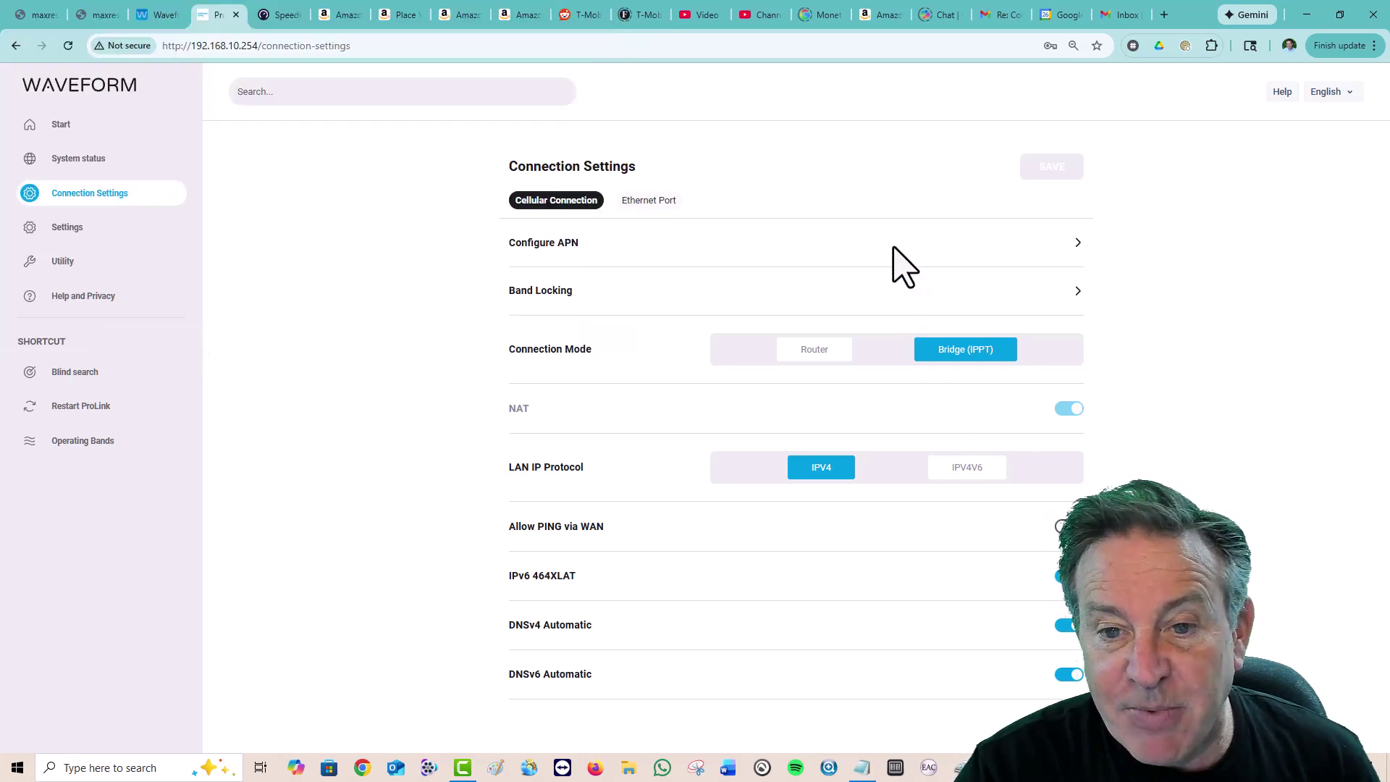
- In Configure APN, replace fast.t-mobile.com with fbb.home and save
click(892, 248)
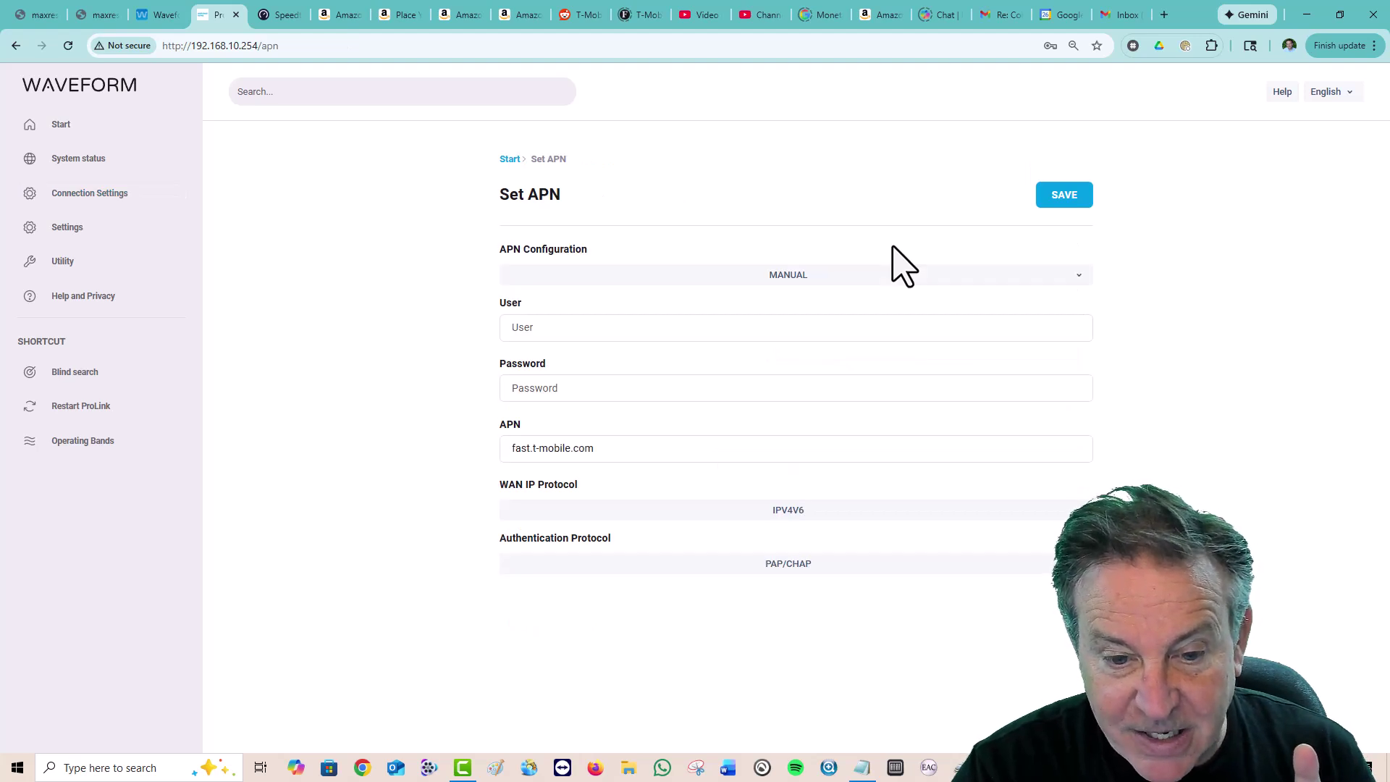
triple_click(755, 456)
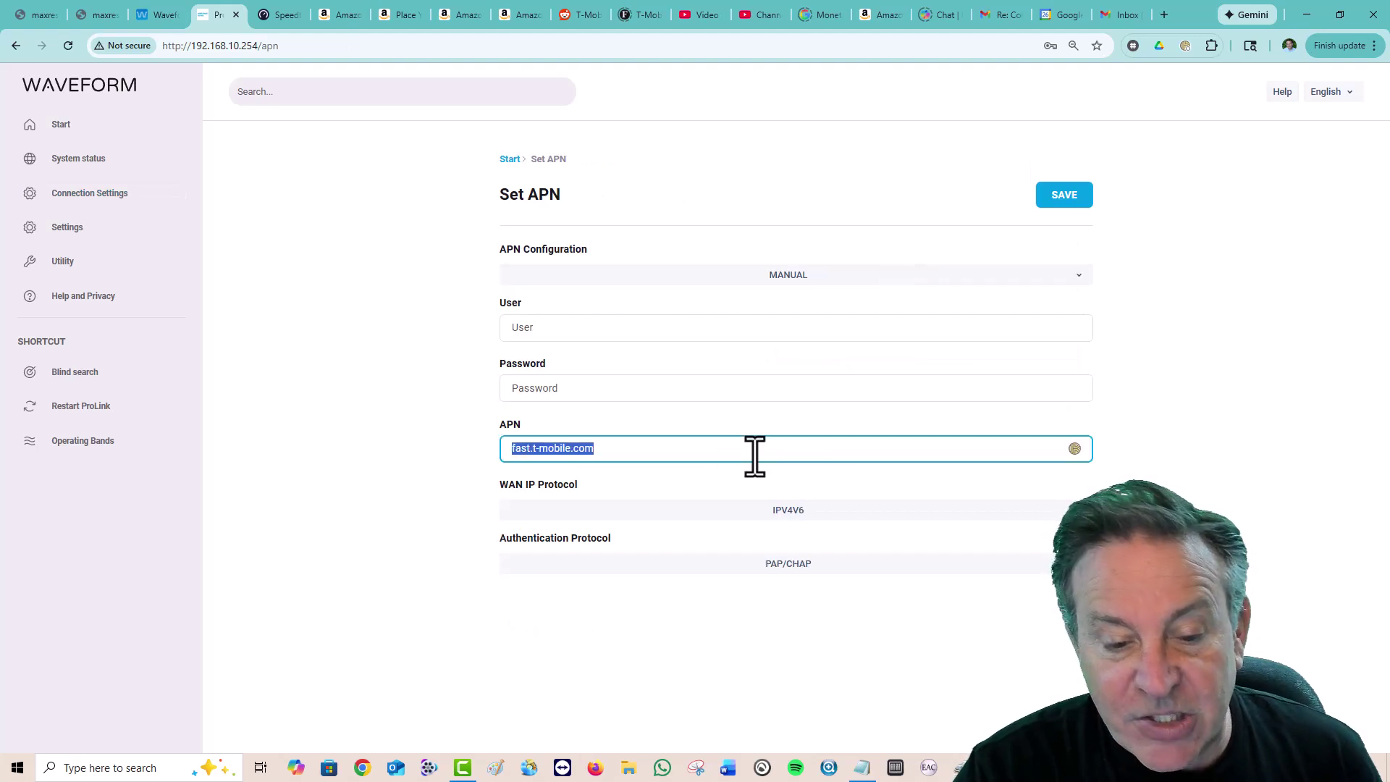
text(fbb.home)
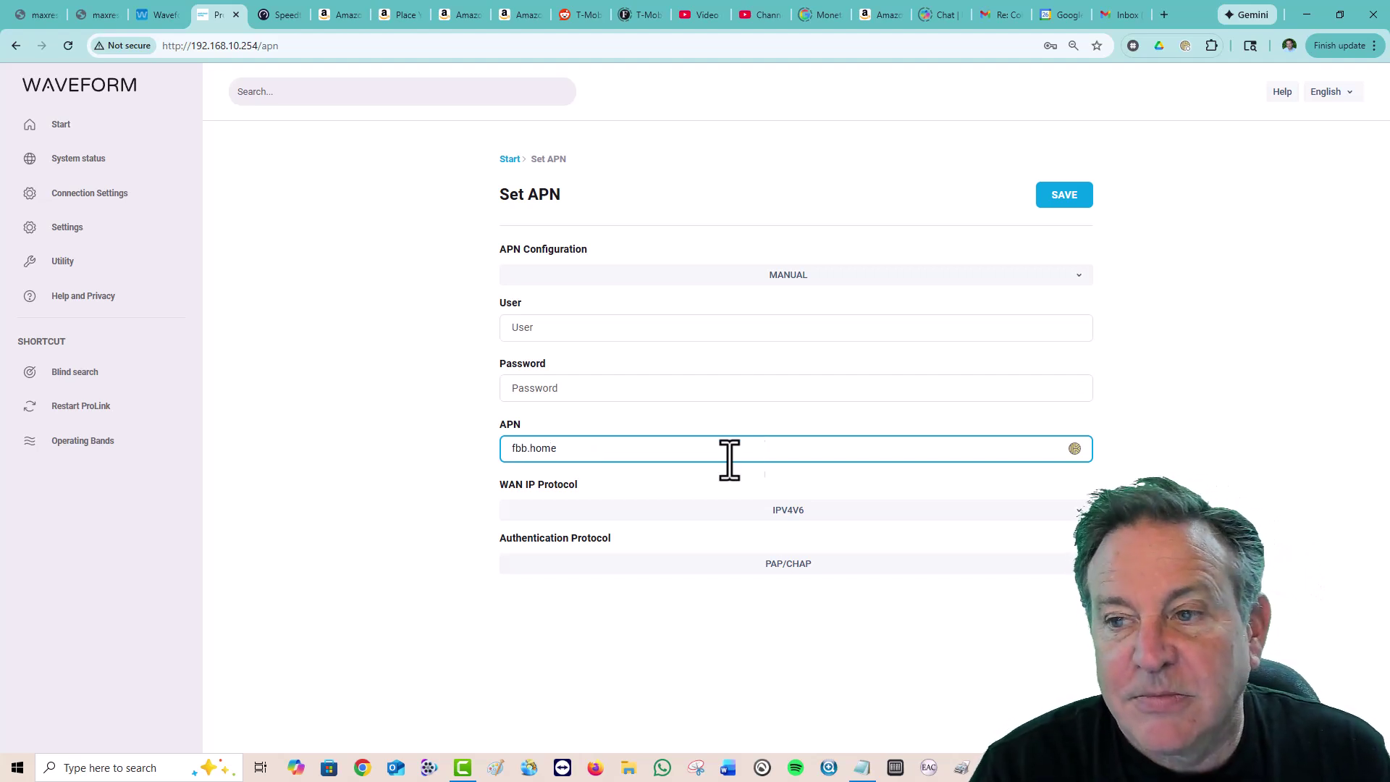
click(1064, 195)
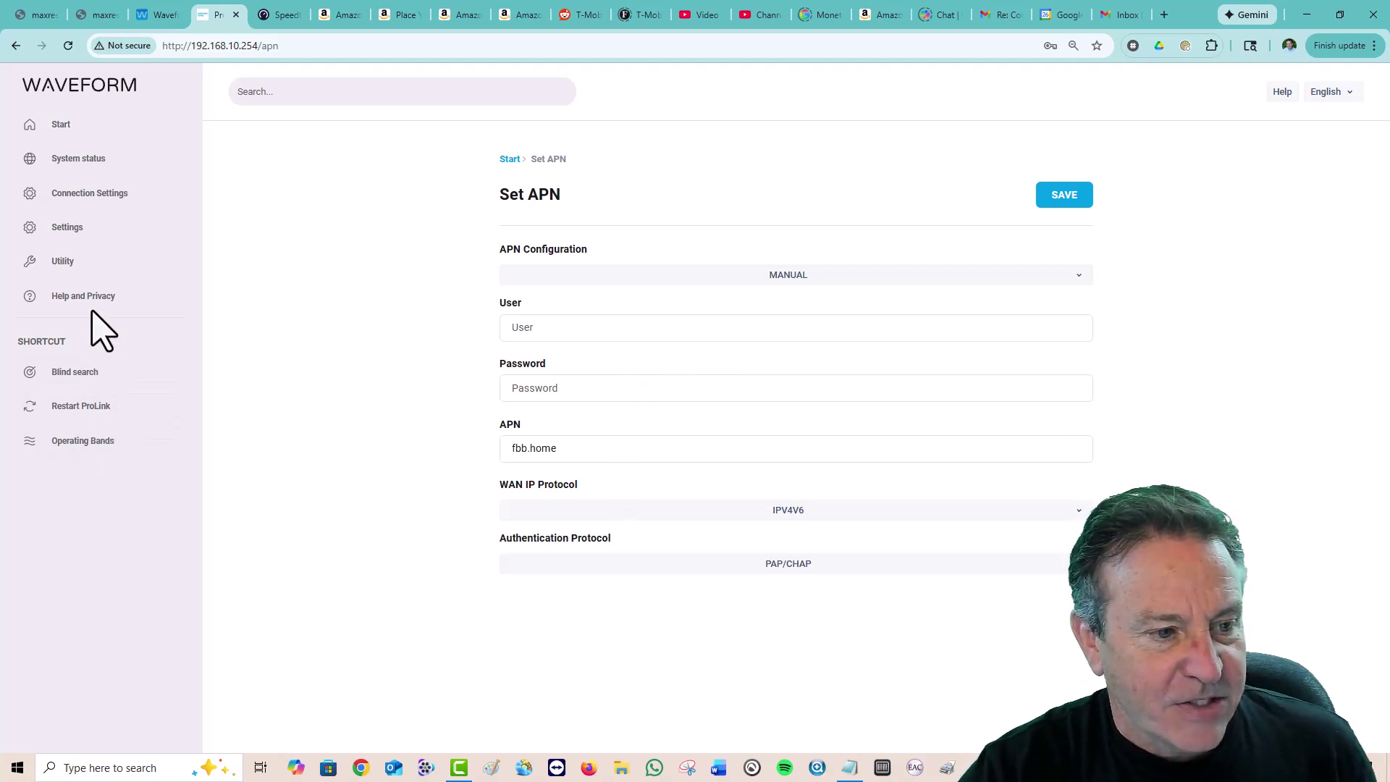
- On the AT-command utility page, enable debug mode and send AT+EGMR=0,7 to query the IMEI
click(80, 262)
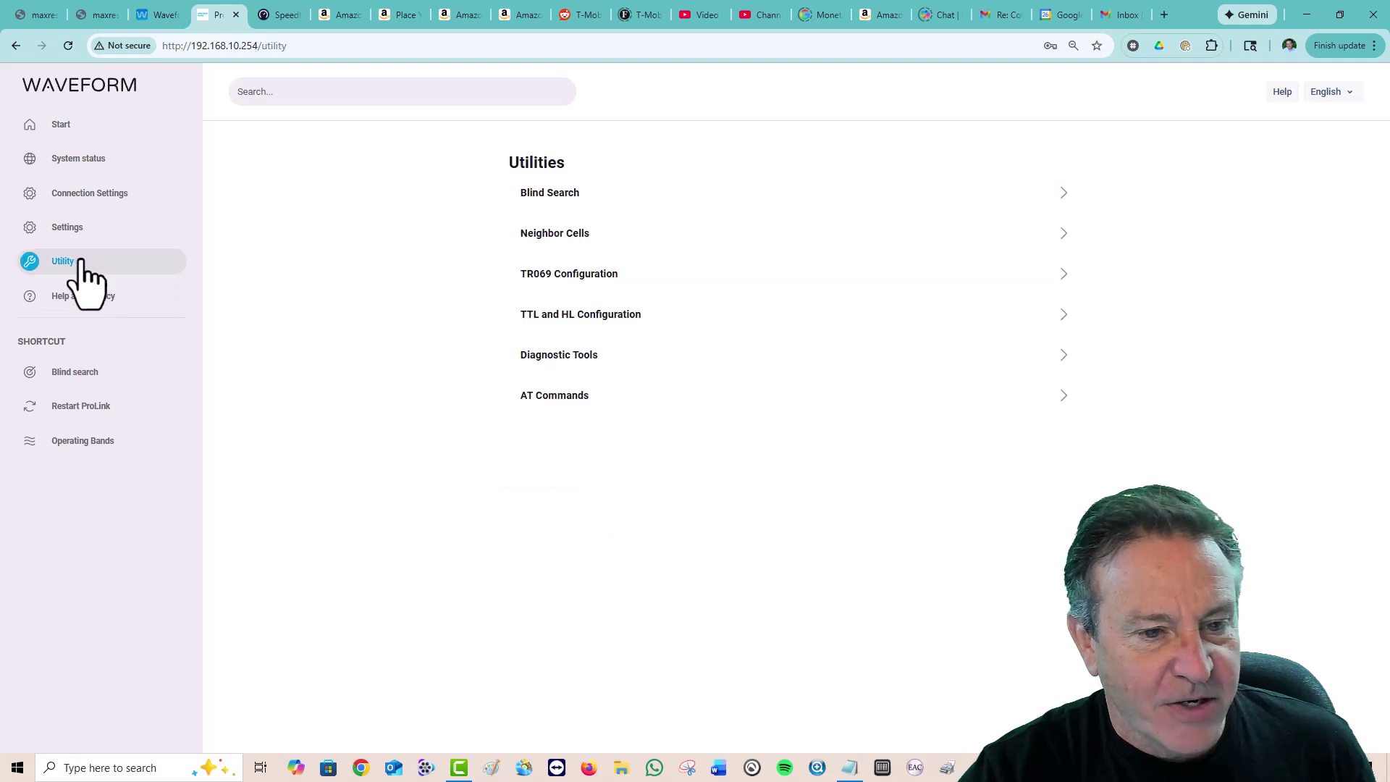
click(609, 398)
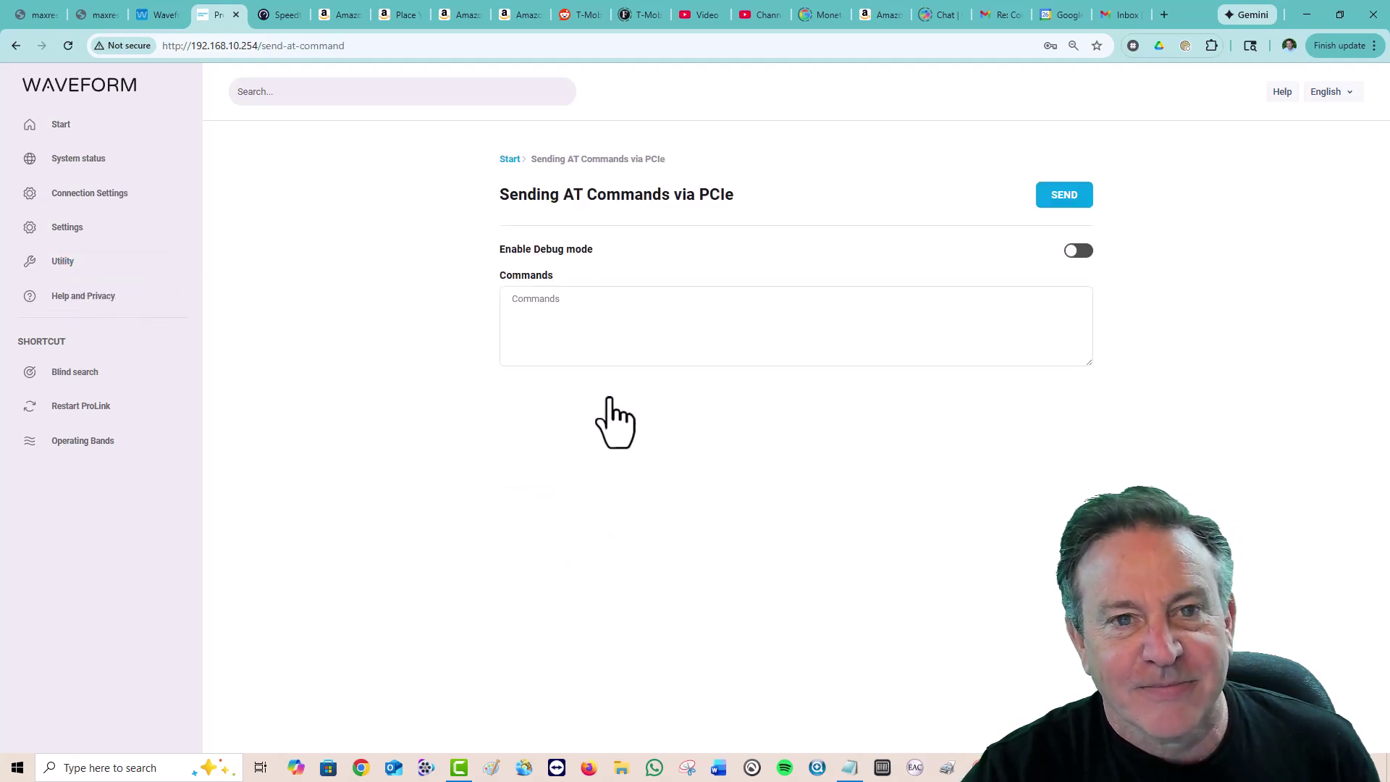
right_click(581, 298)
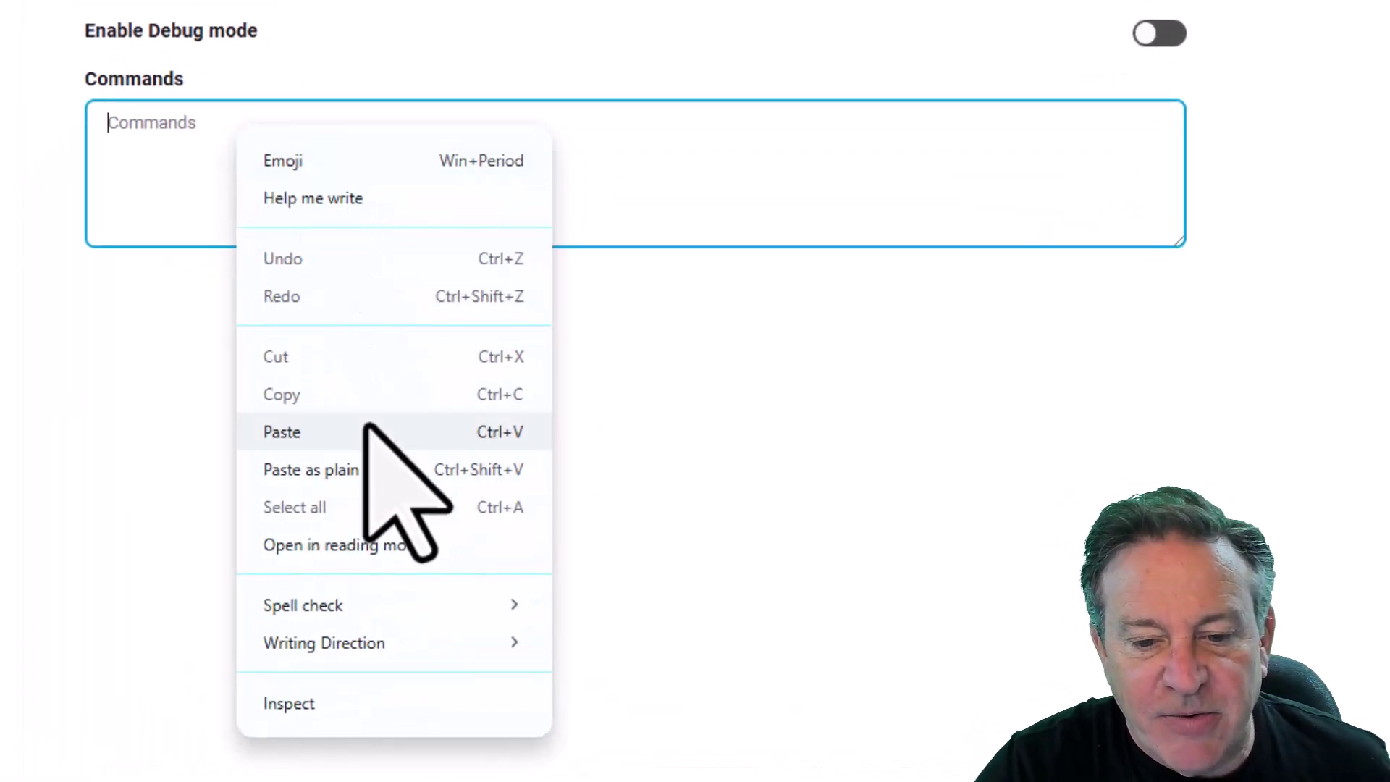
click(366, 428)
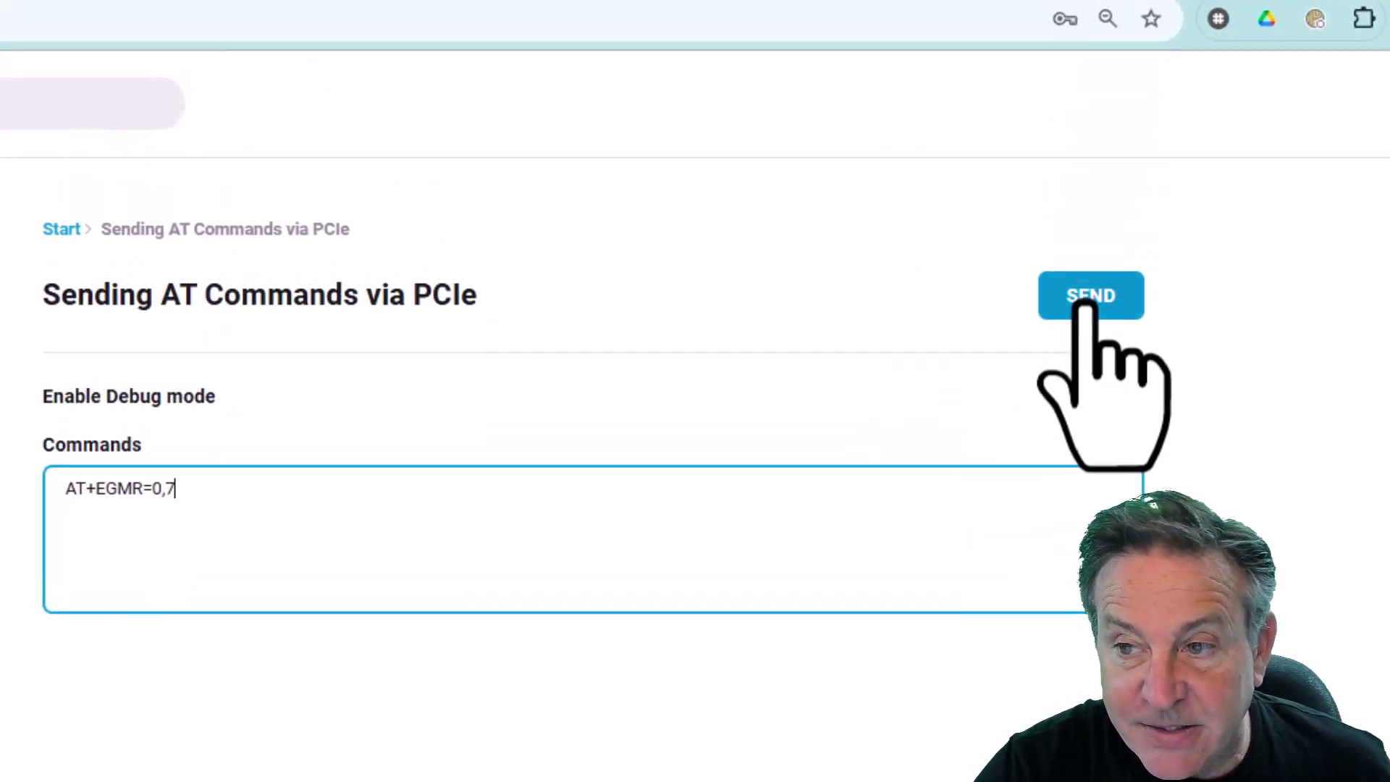
click(1083, 305)
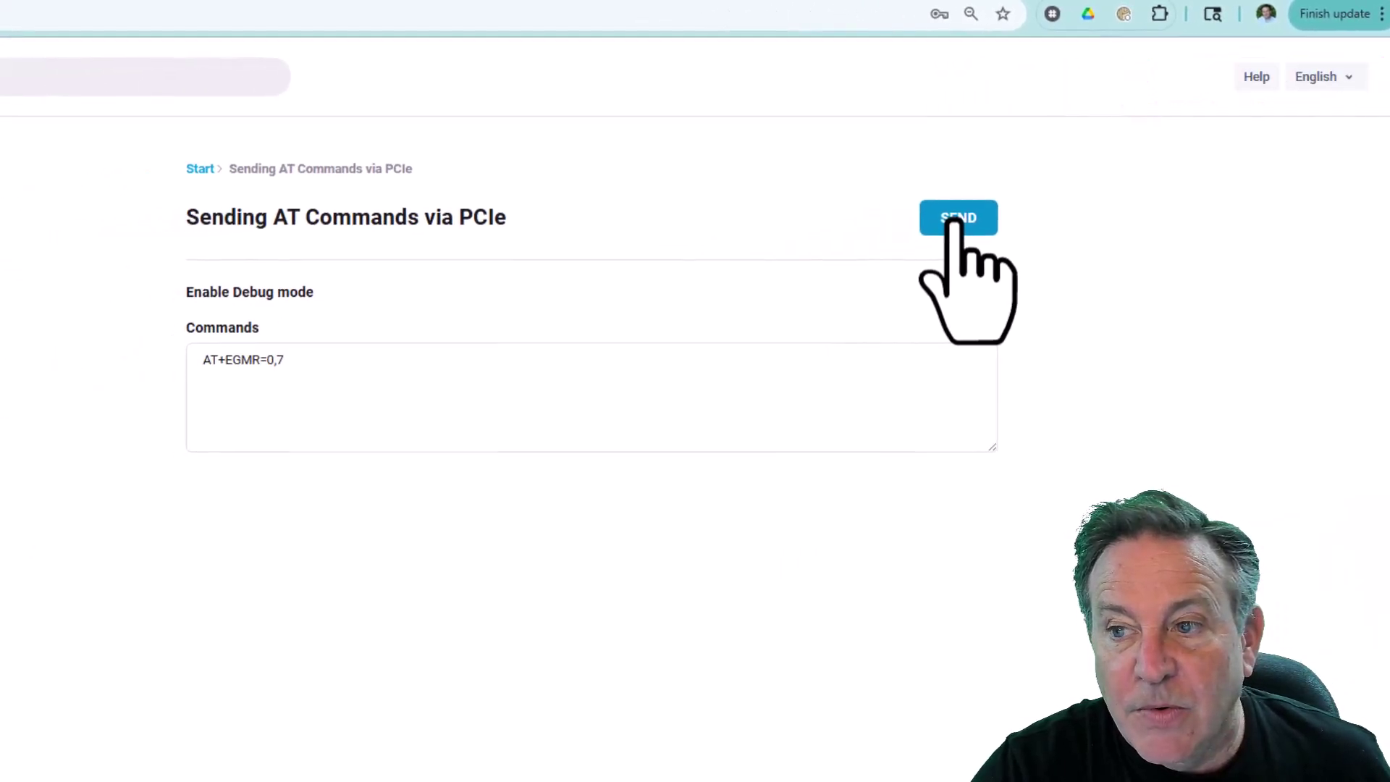
click(978, 293)
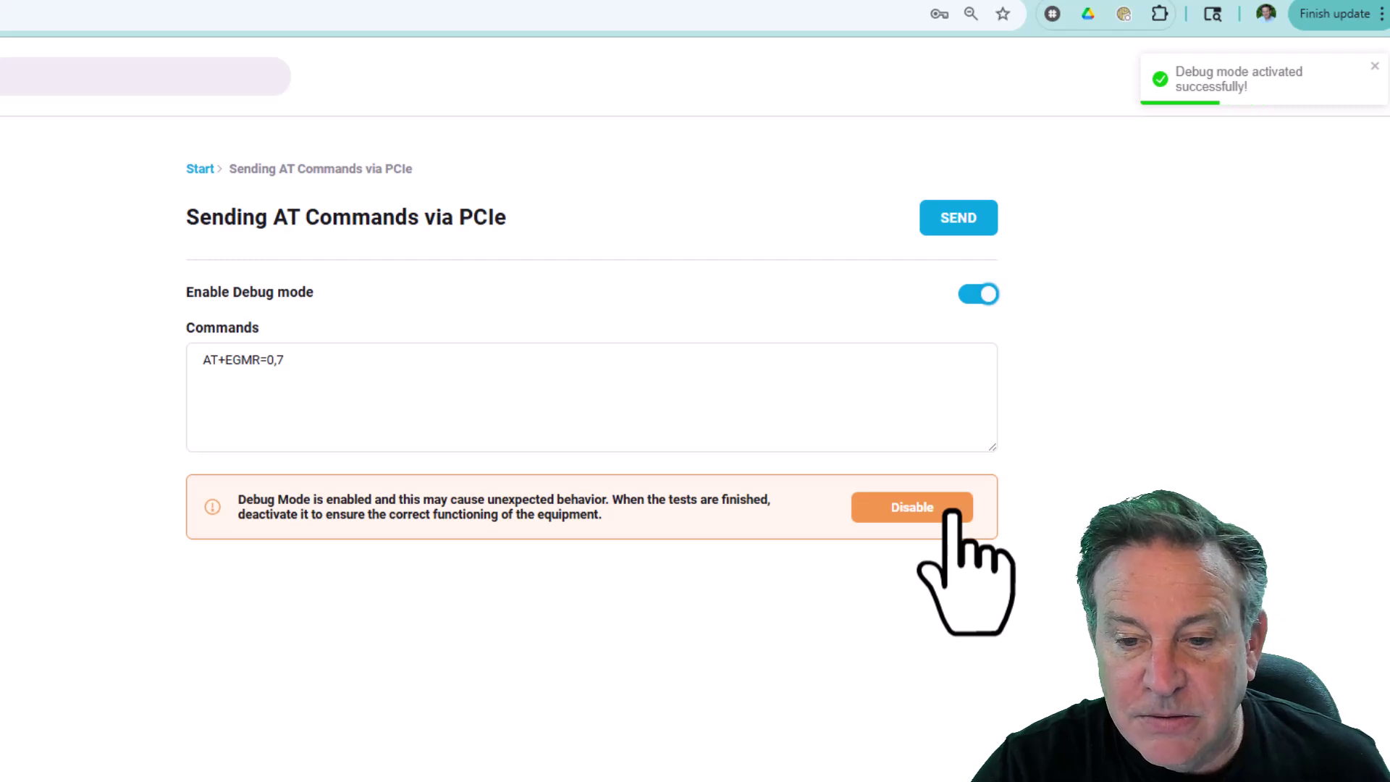
click(562, 364)
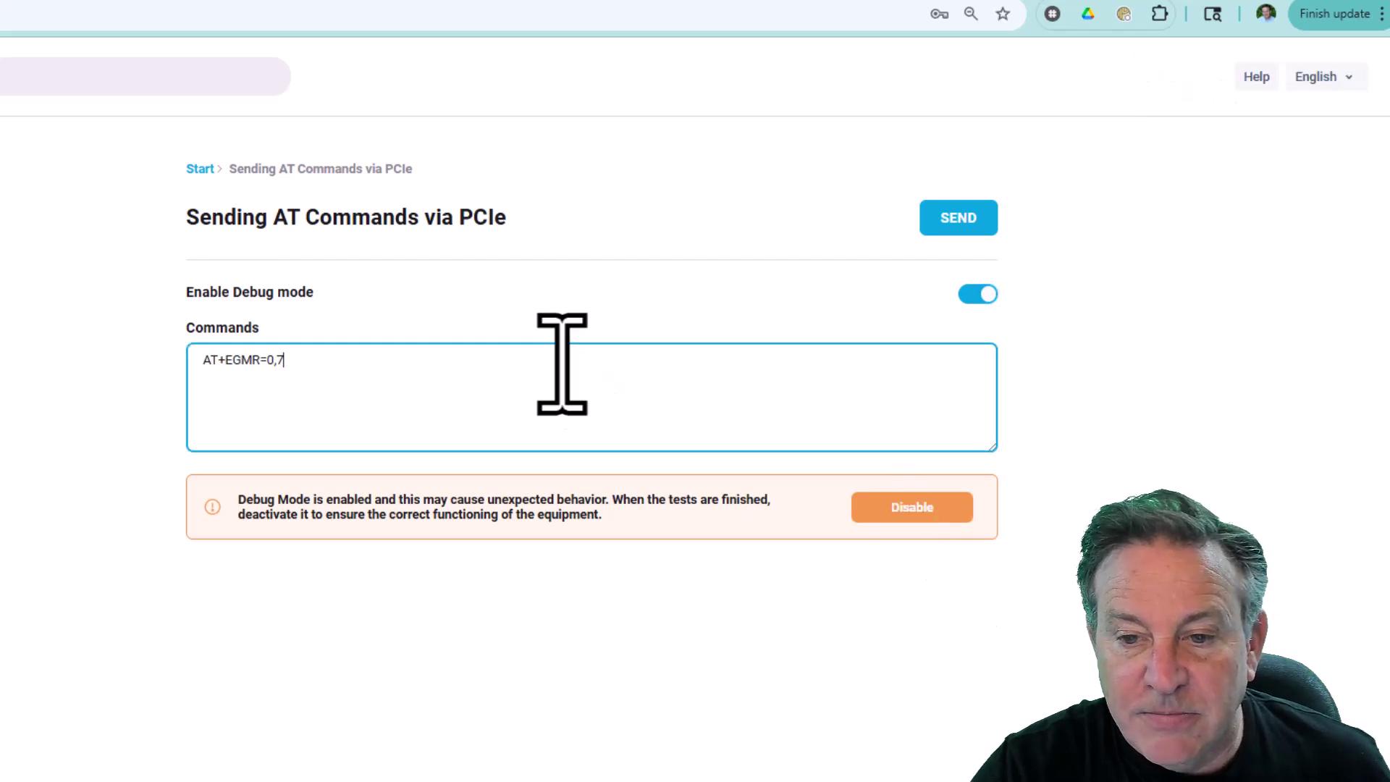
click(961, 219)
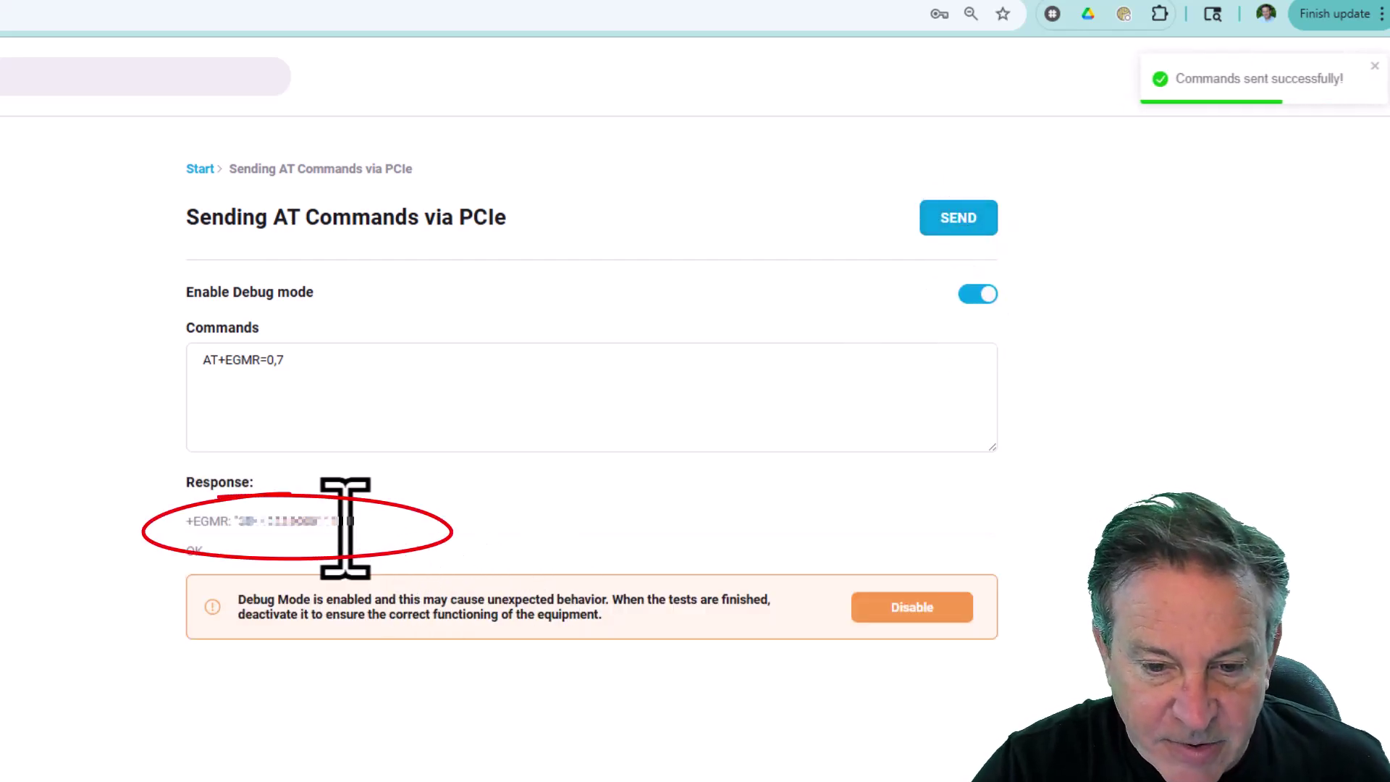
- Select the returned IMEI value in the response and copy it
drag(348, 522, 303, 526)
drag(251, 522, 233, 522)
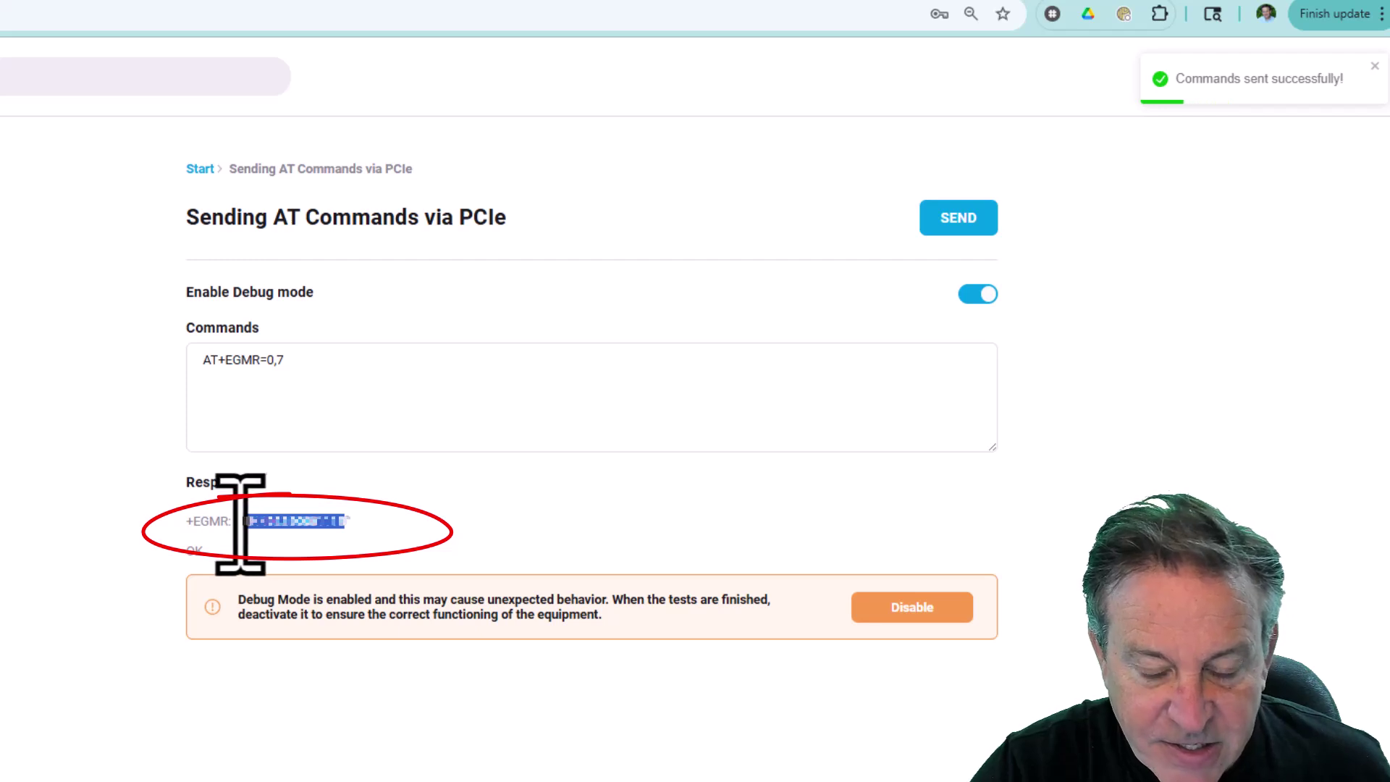
right_click(272, 526)
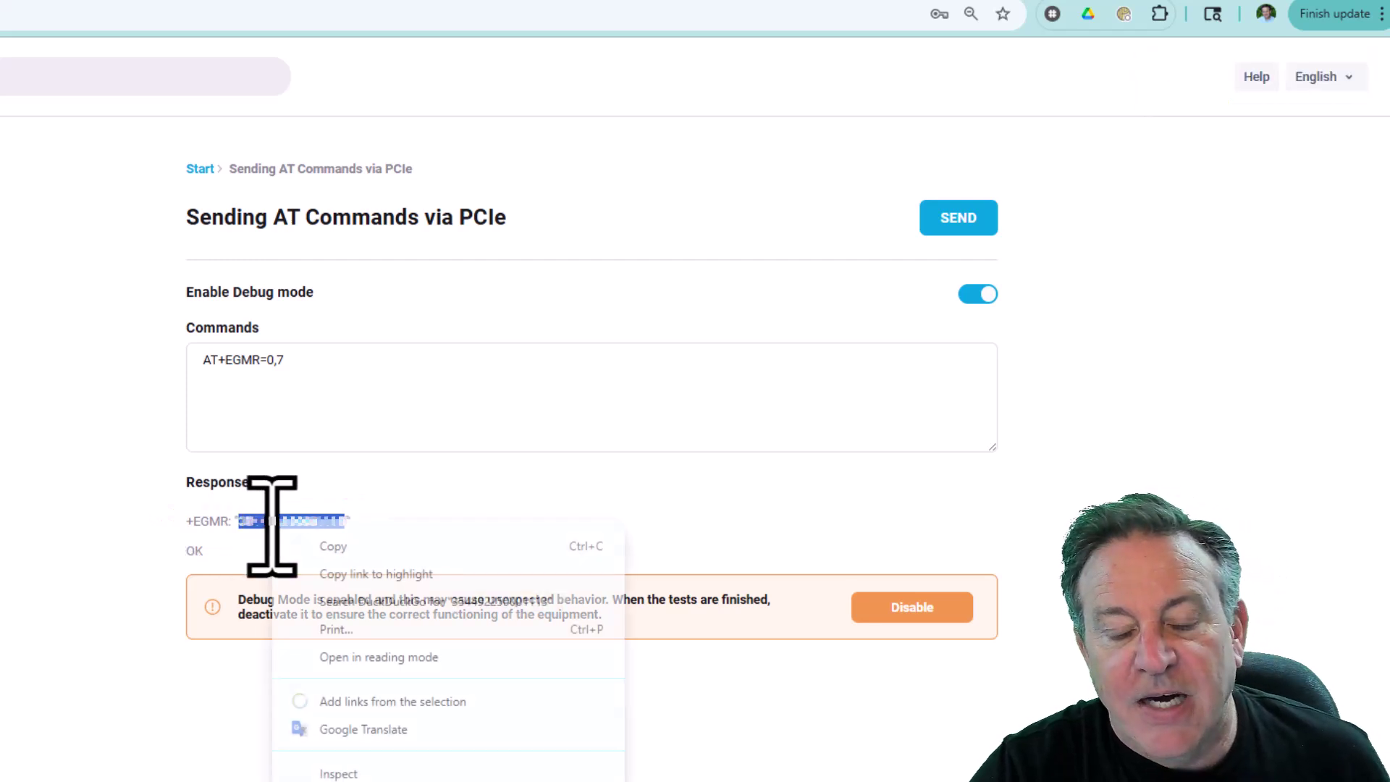
click(347, 549)
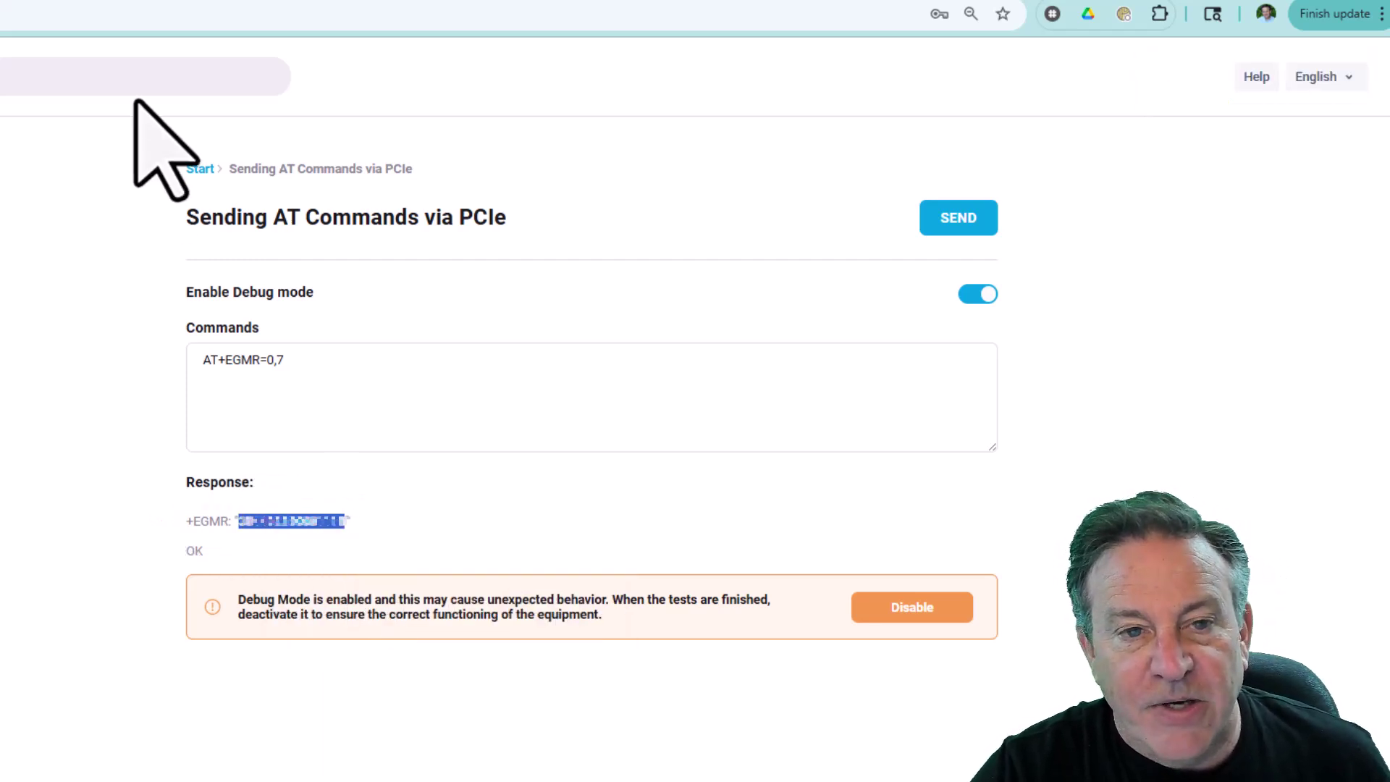
- Send AT+EGMR=1,7 with the new IMEI, then read it back with AT+EGMR=0,7
click(158, 135)
click(326, 369)
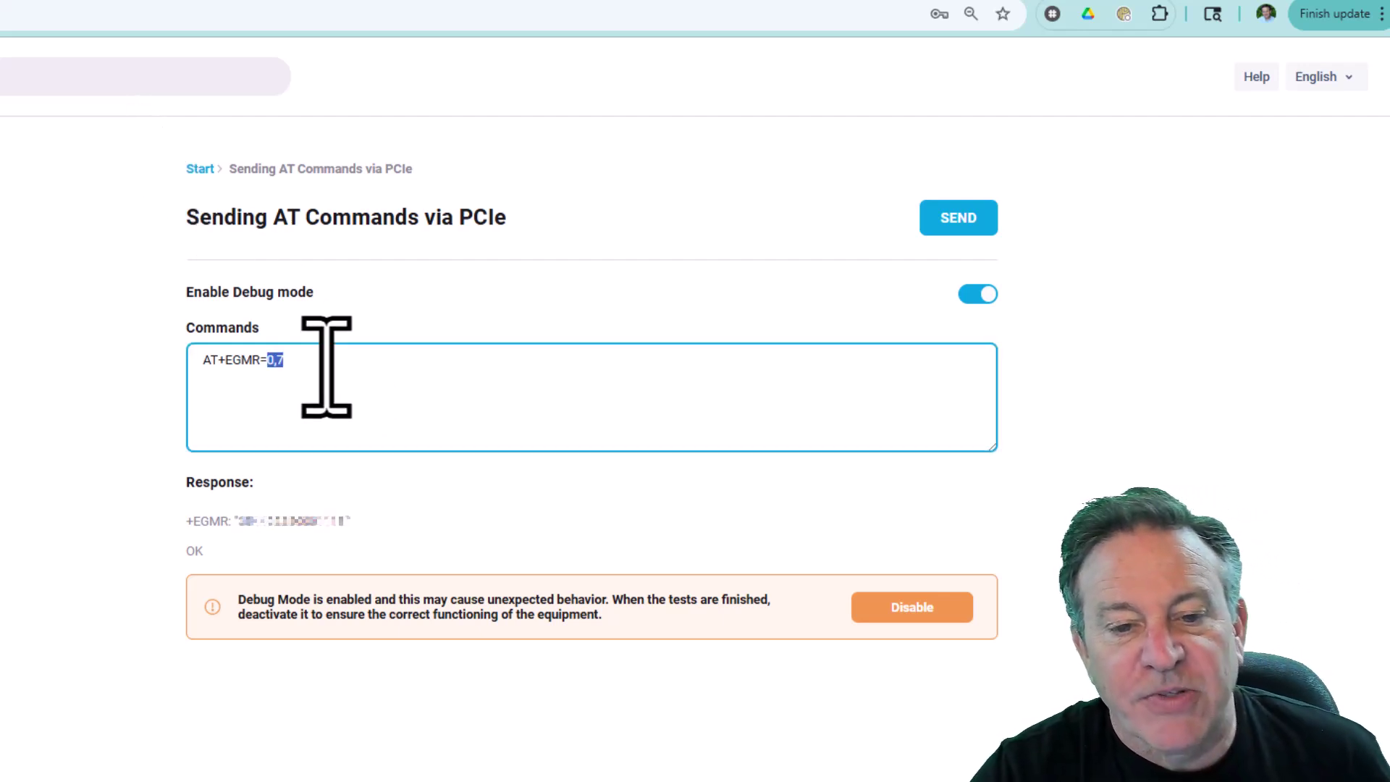
triple_click(326, 367)
key(ctrl+v)
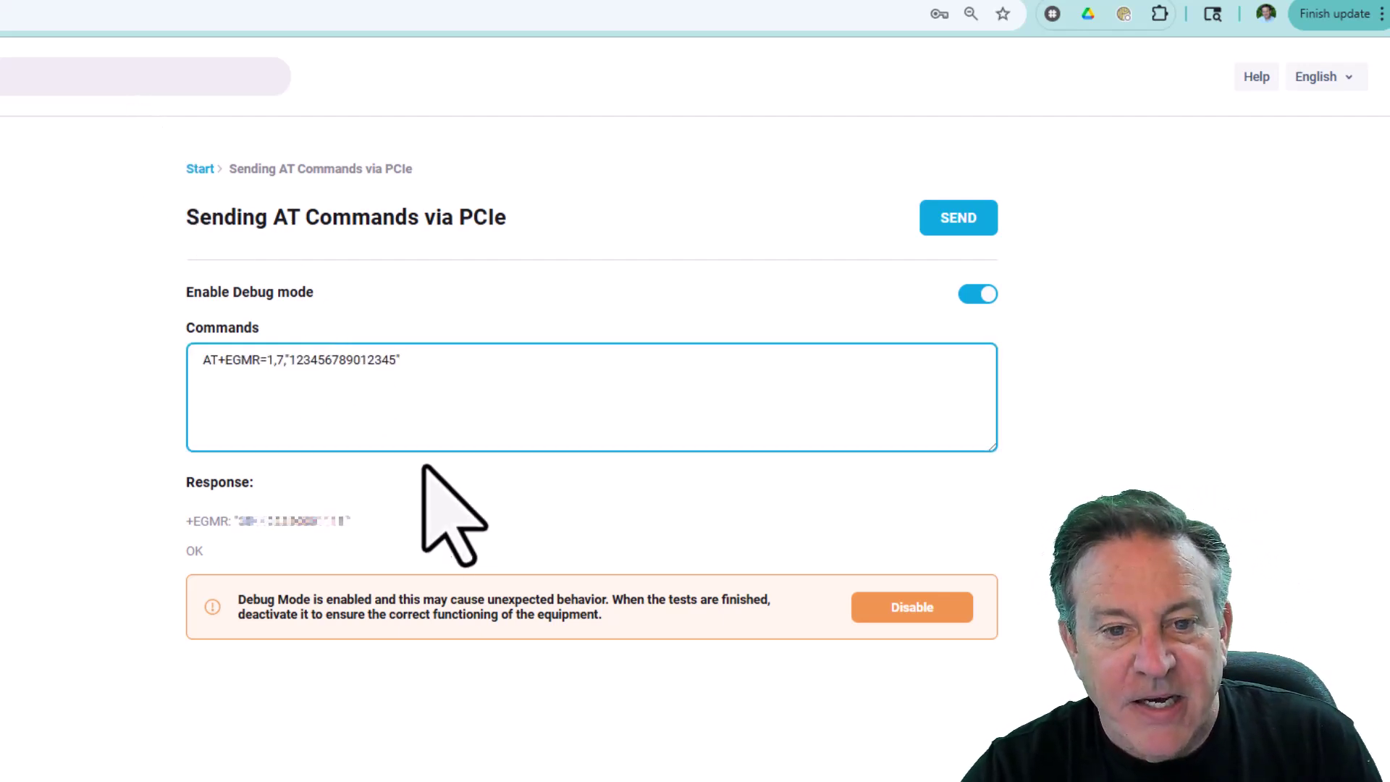
drag(395, 367, 288, 368)
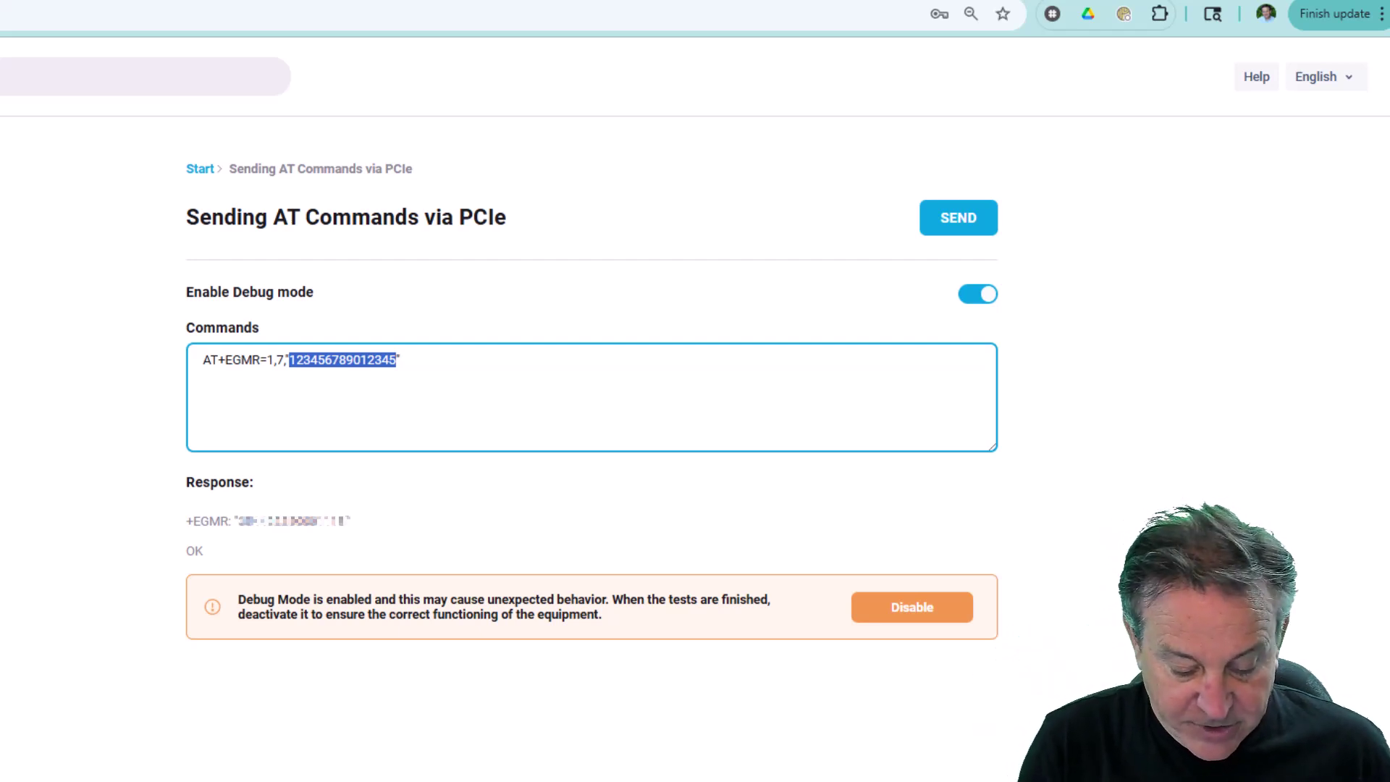
text(3)
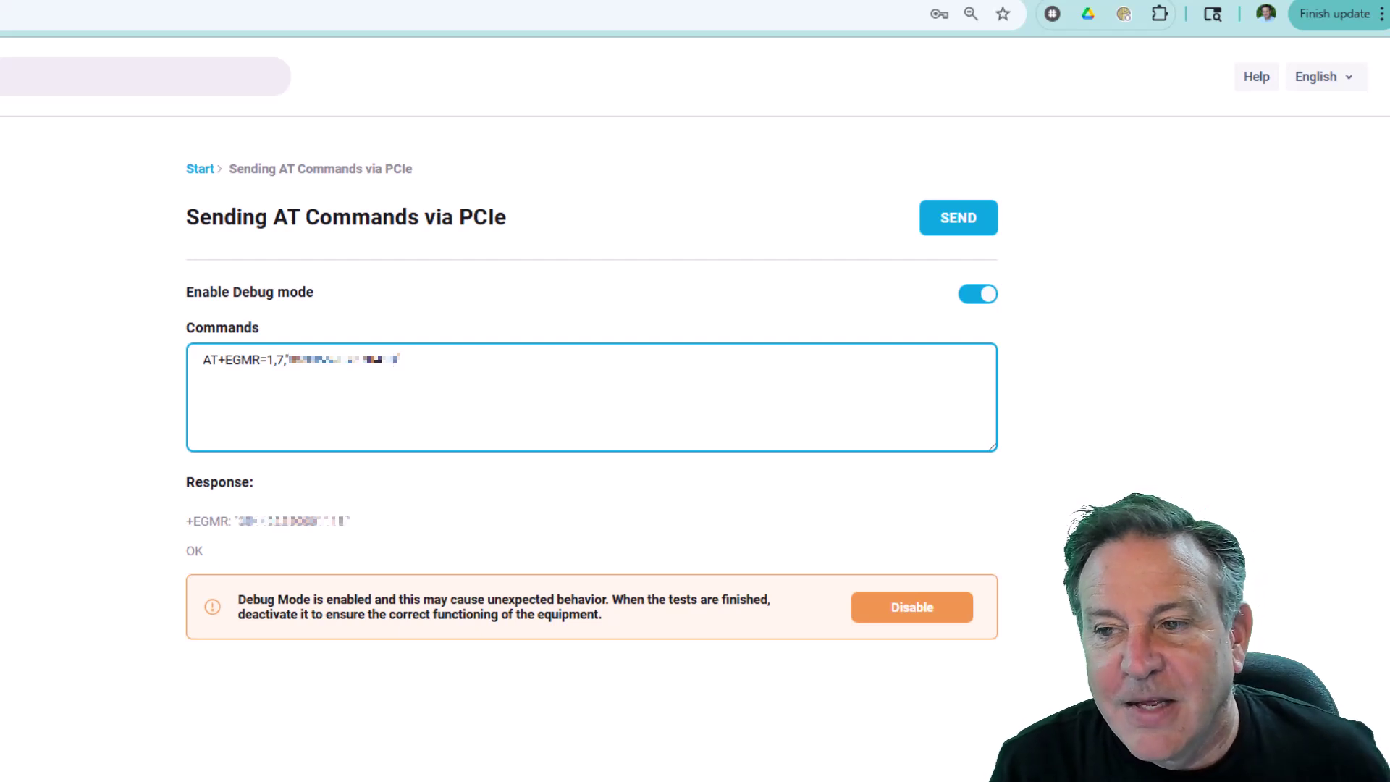
click(955, 217)
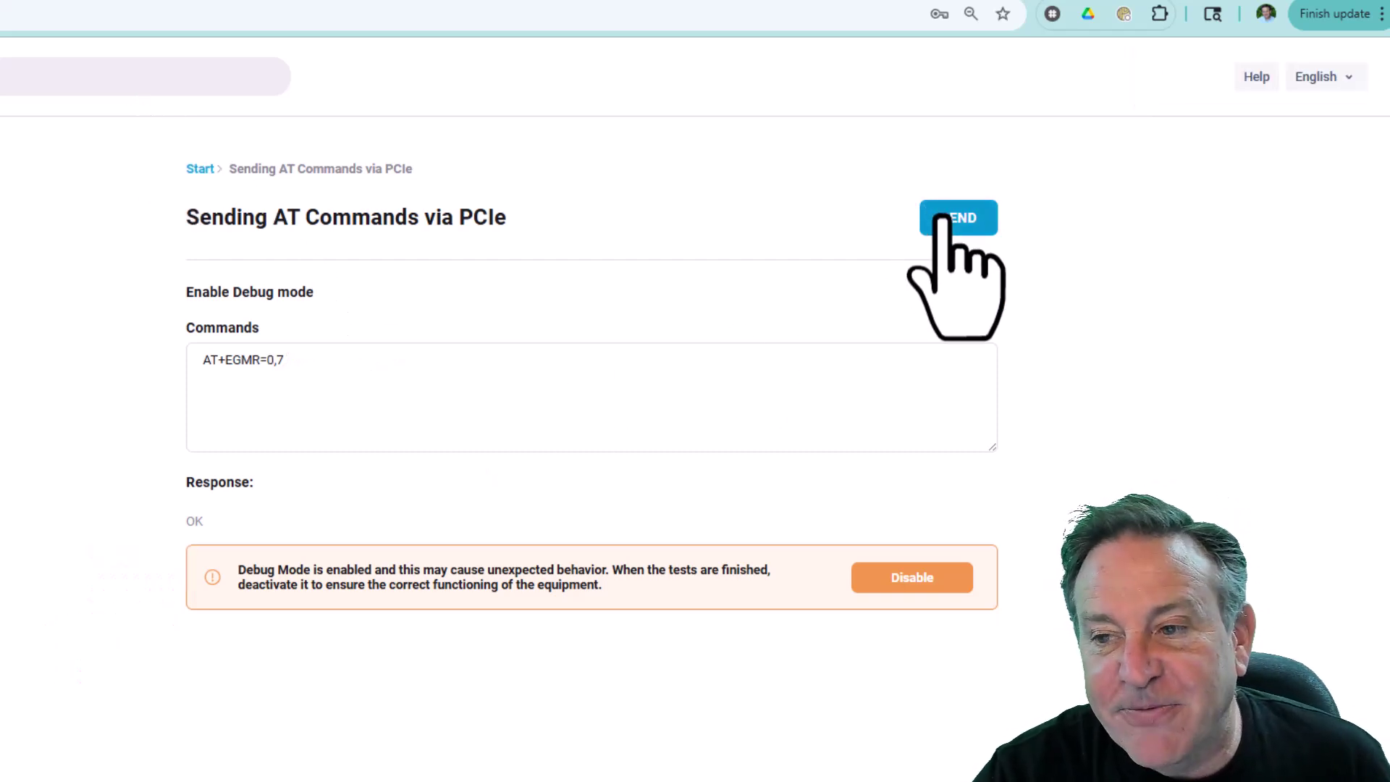
click(944, 220)
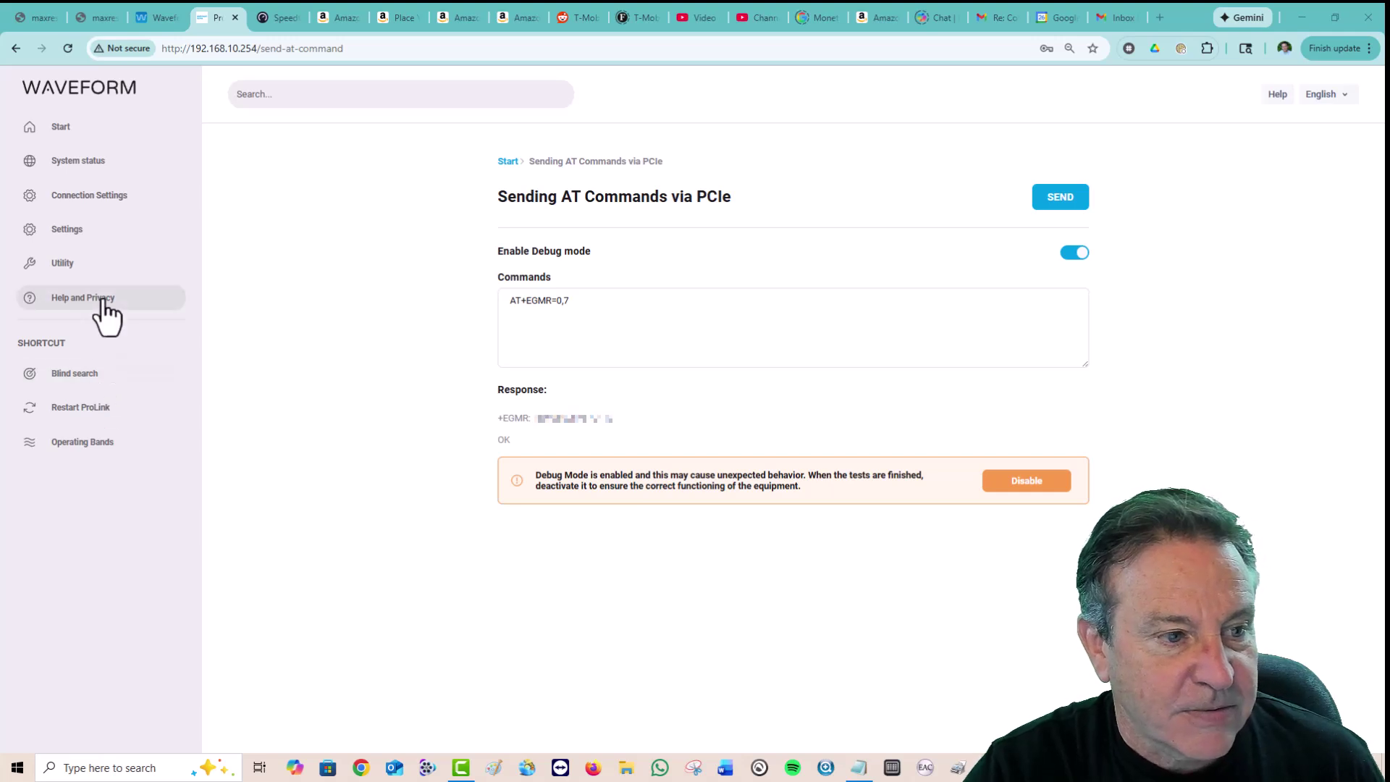
- Refresh the Start dashboard status, then restart the ProLink modem and confirm
click(105, 134)
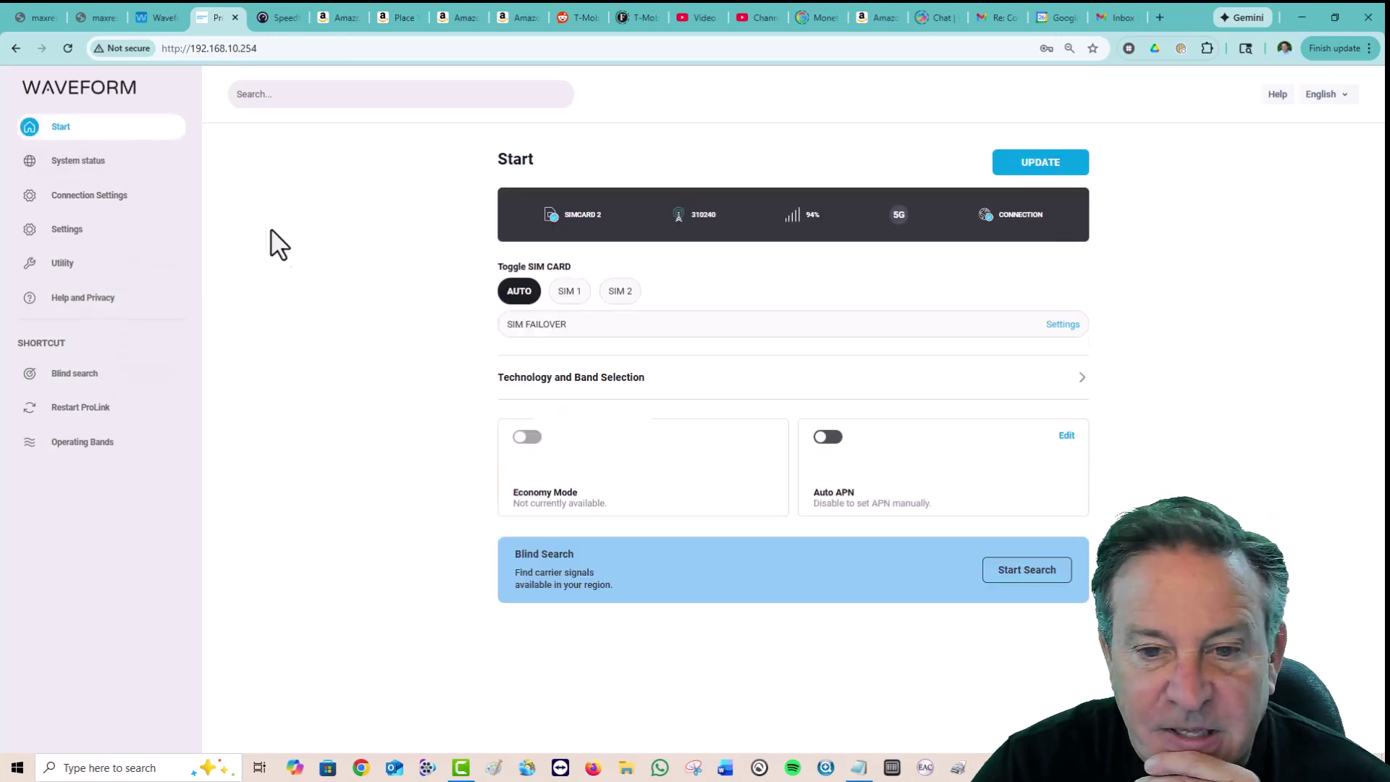
click(1021, 167)
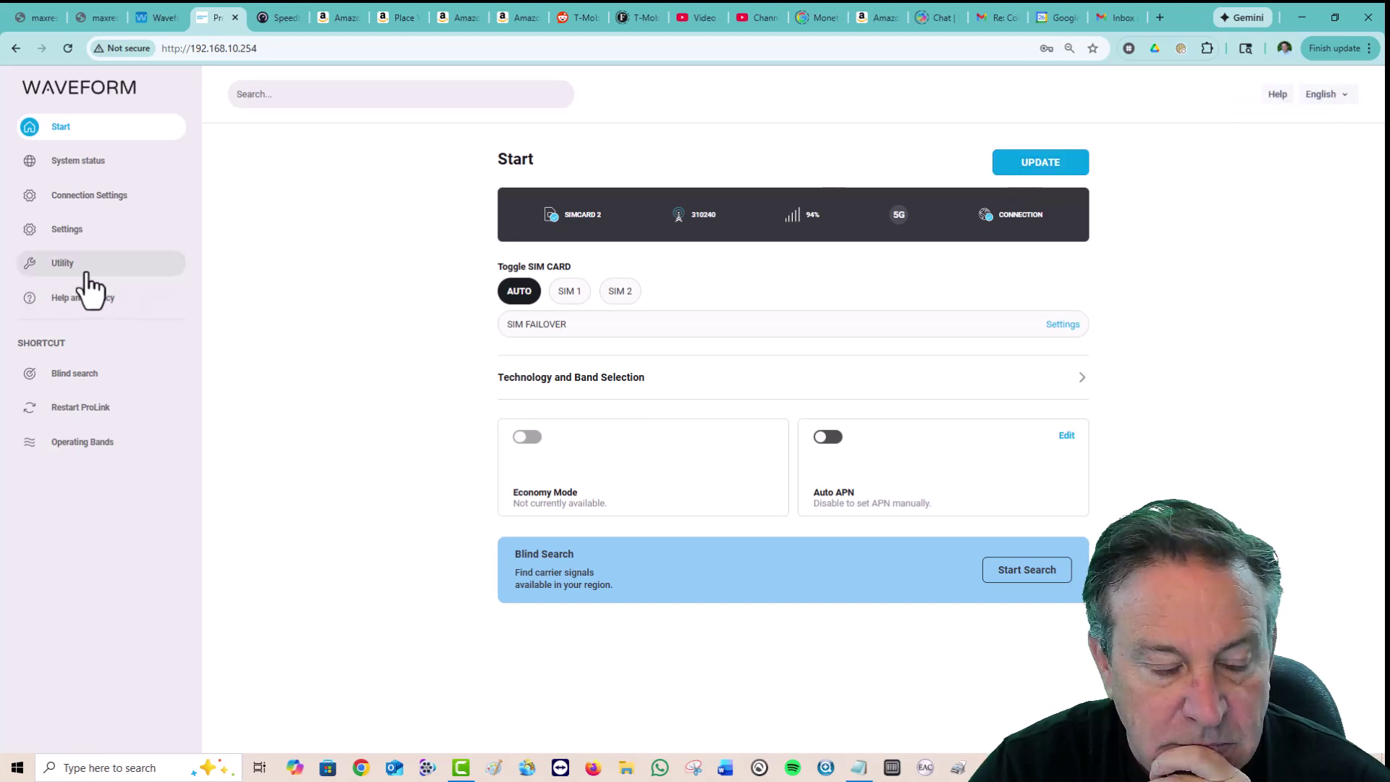
click(97, 421)
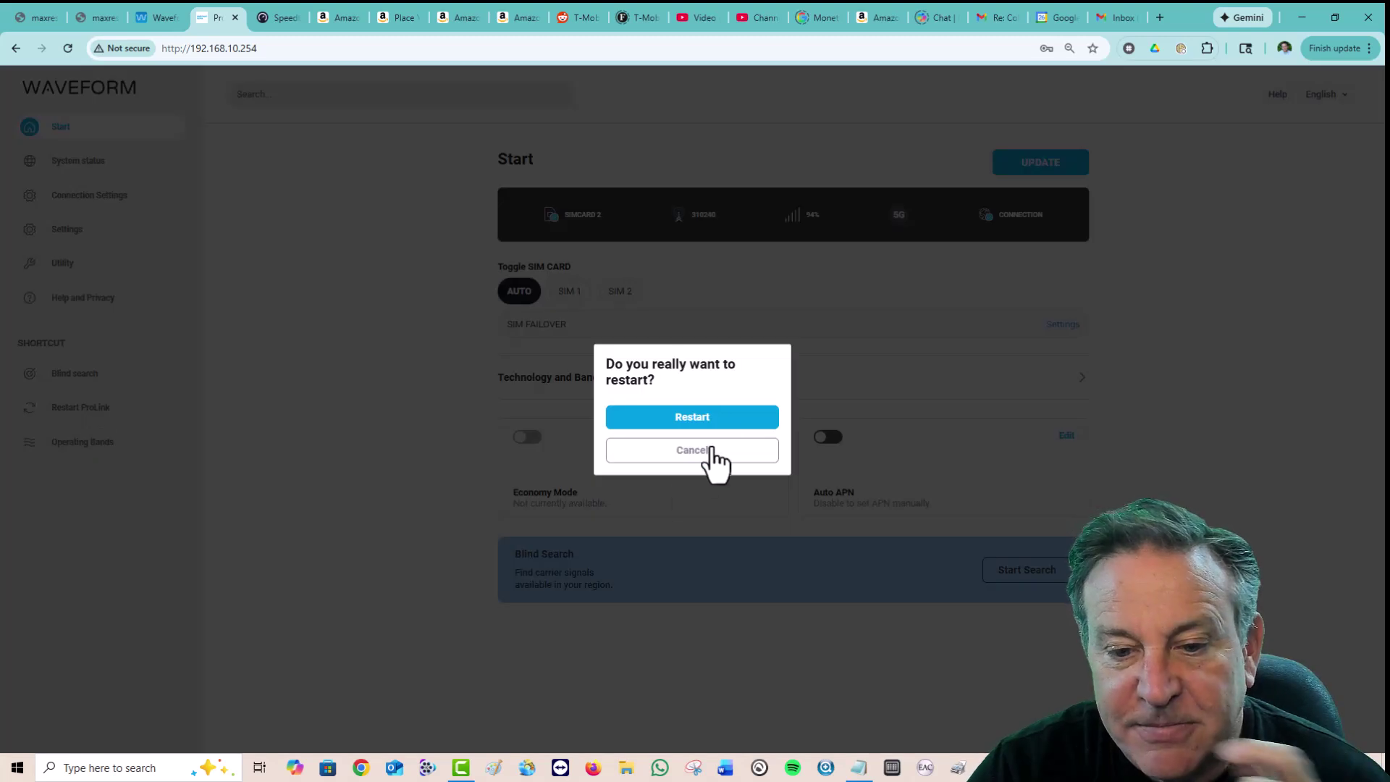
click(721, 418)
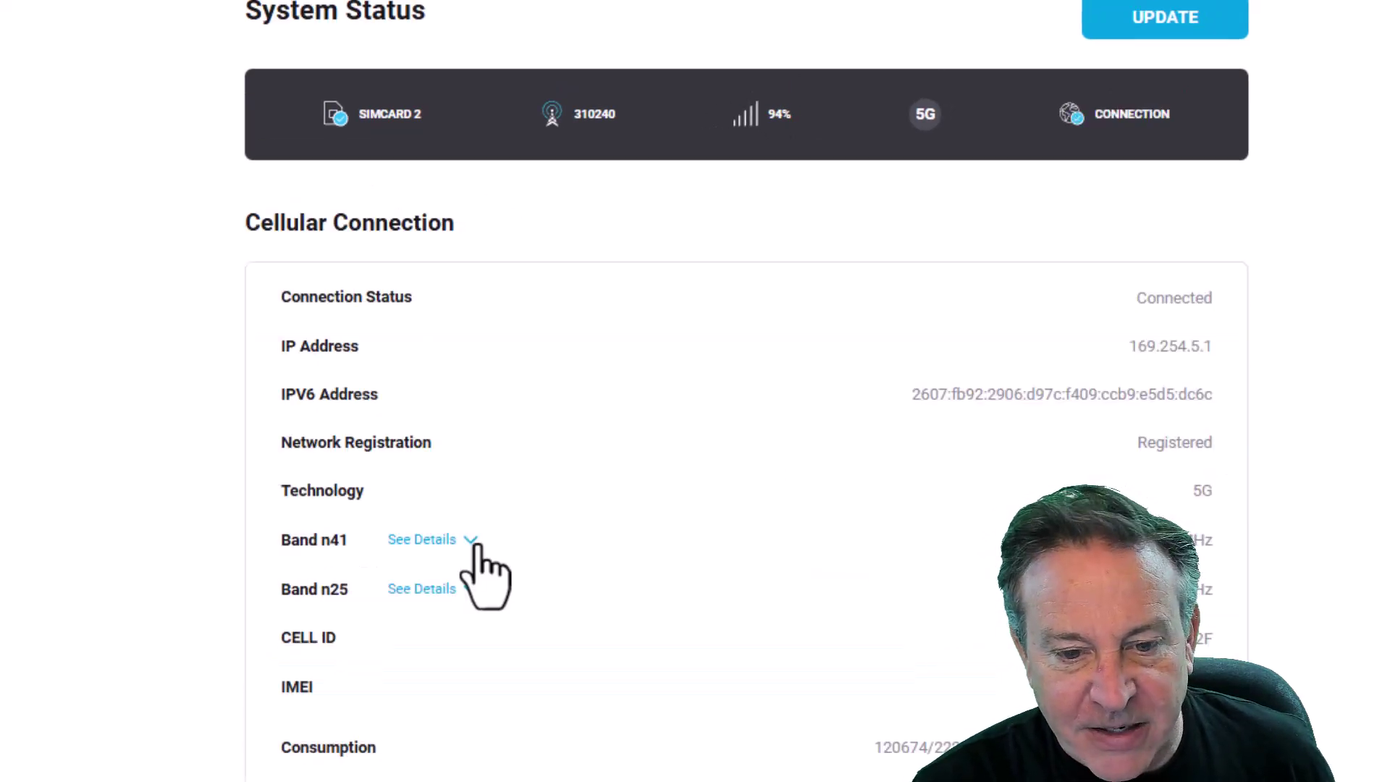
- Expand the signal details for Band n41 and Band n25
click(469, 542)
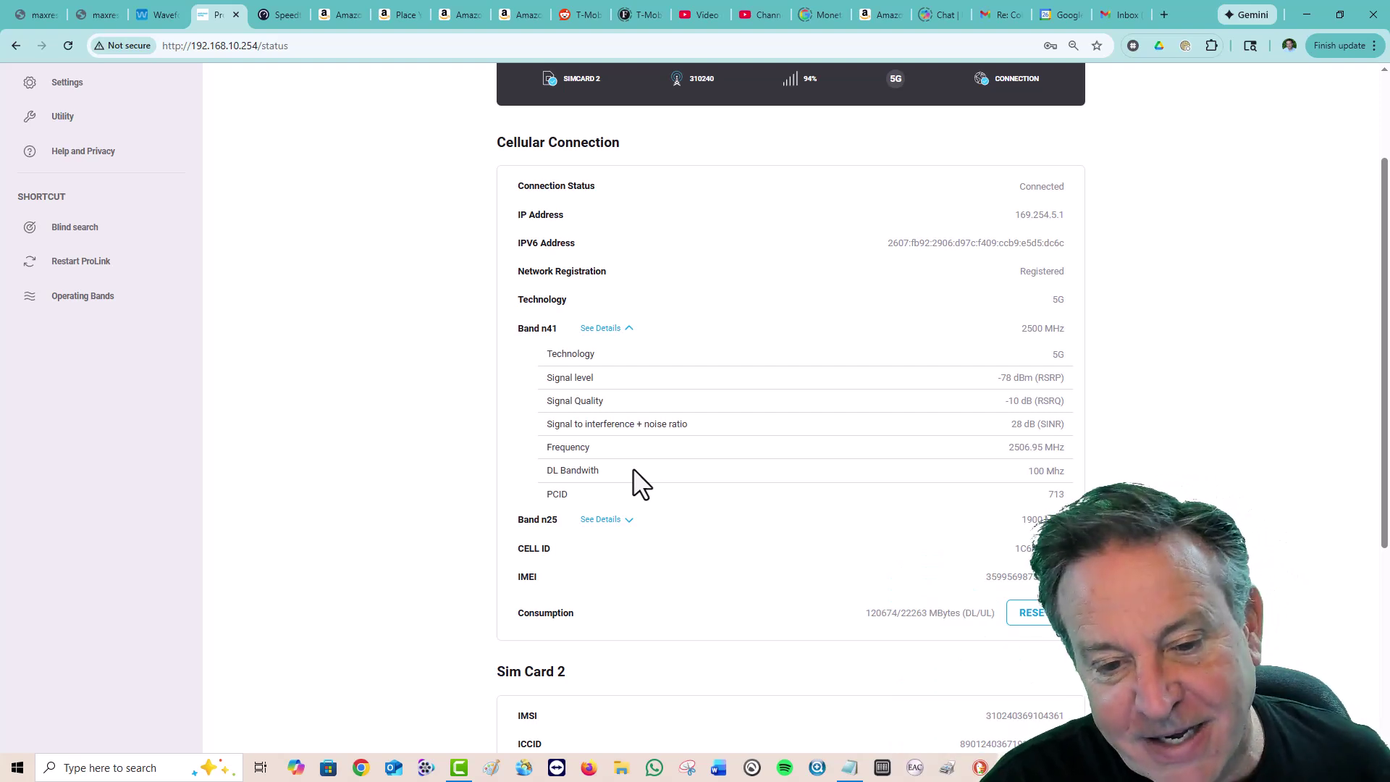
click(626, 519)
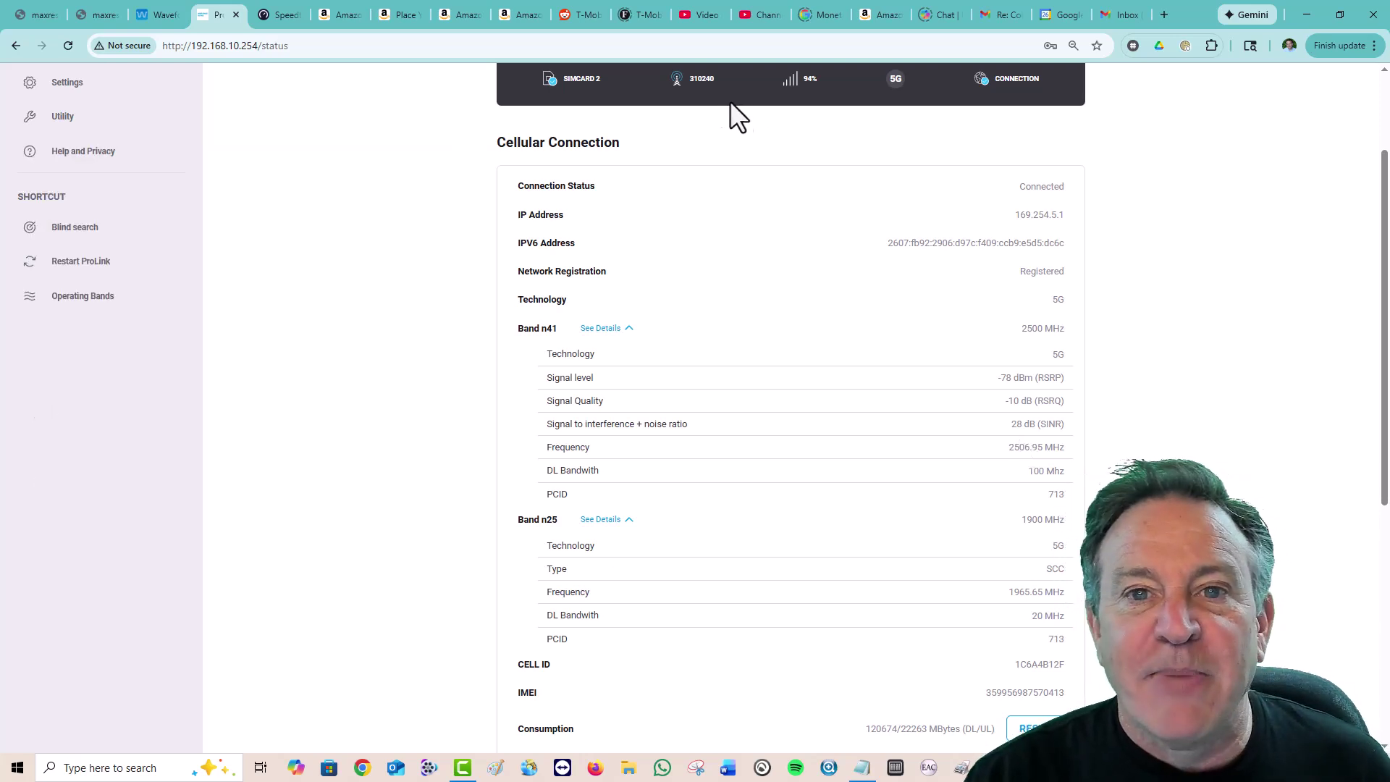
- Load speedtest.net in a new browser tab and start the speed test
click(1164, 14)
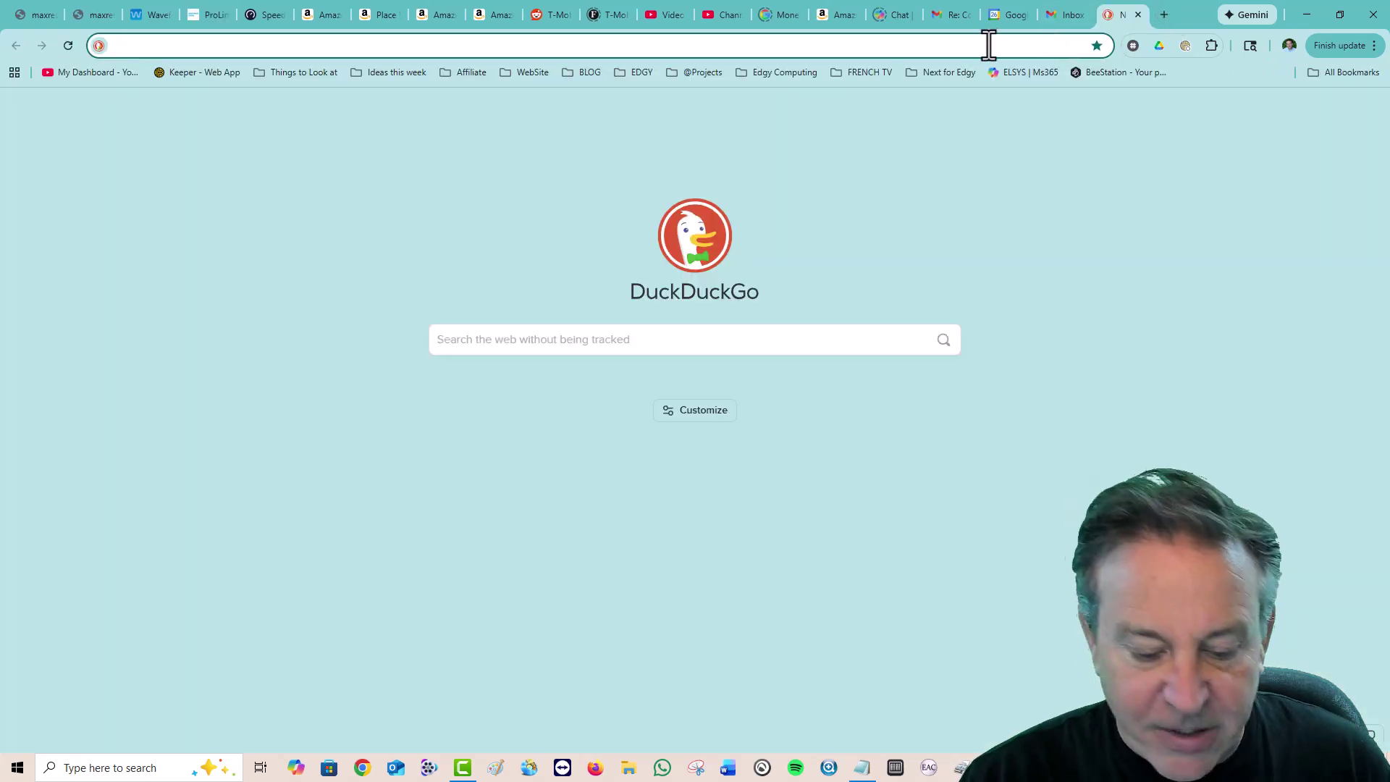
text(s)
key(Return)
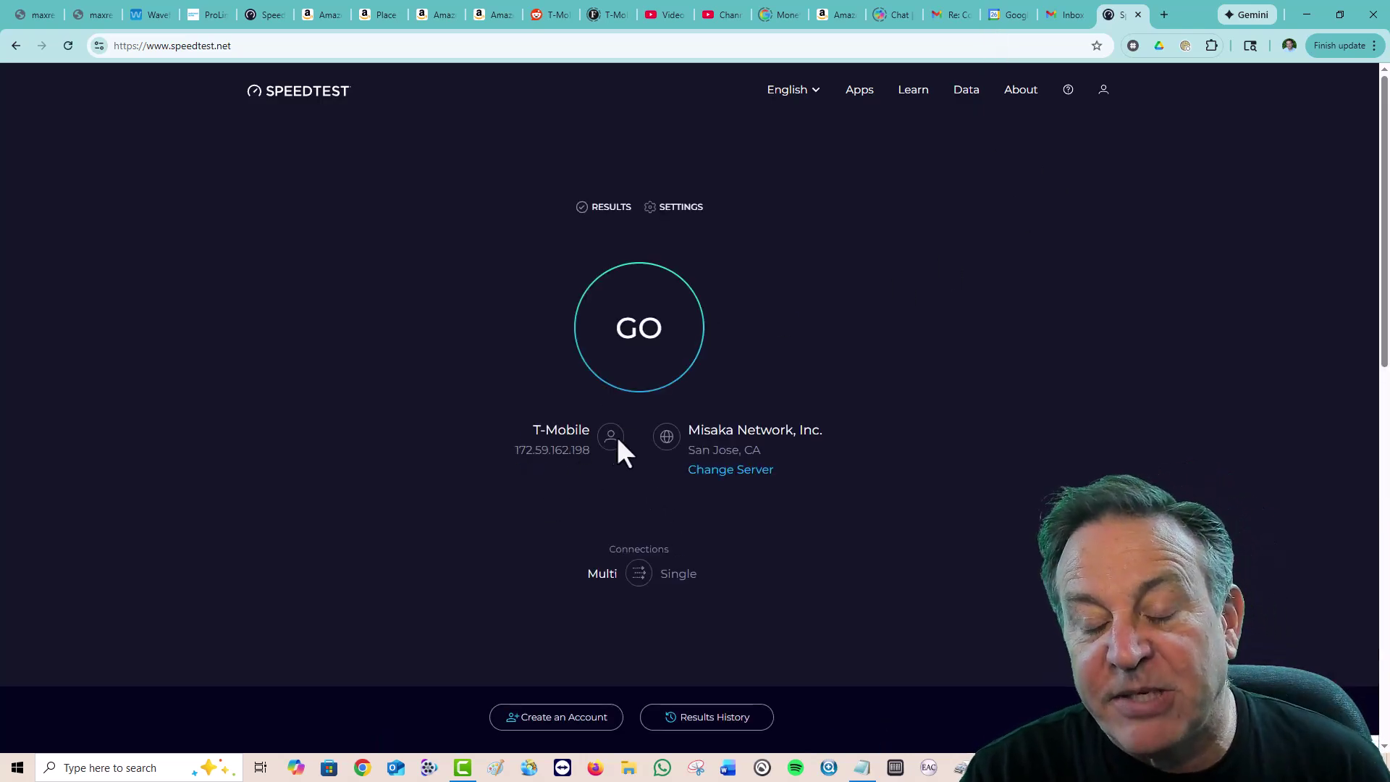
click(636, 335)
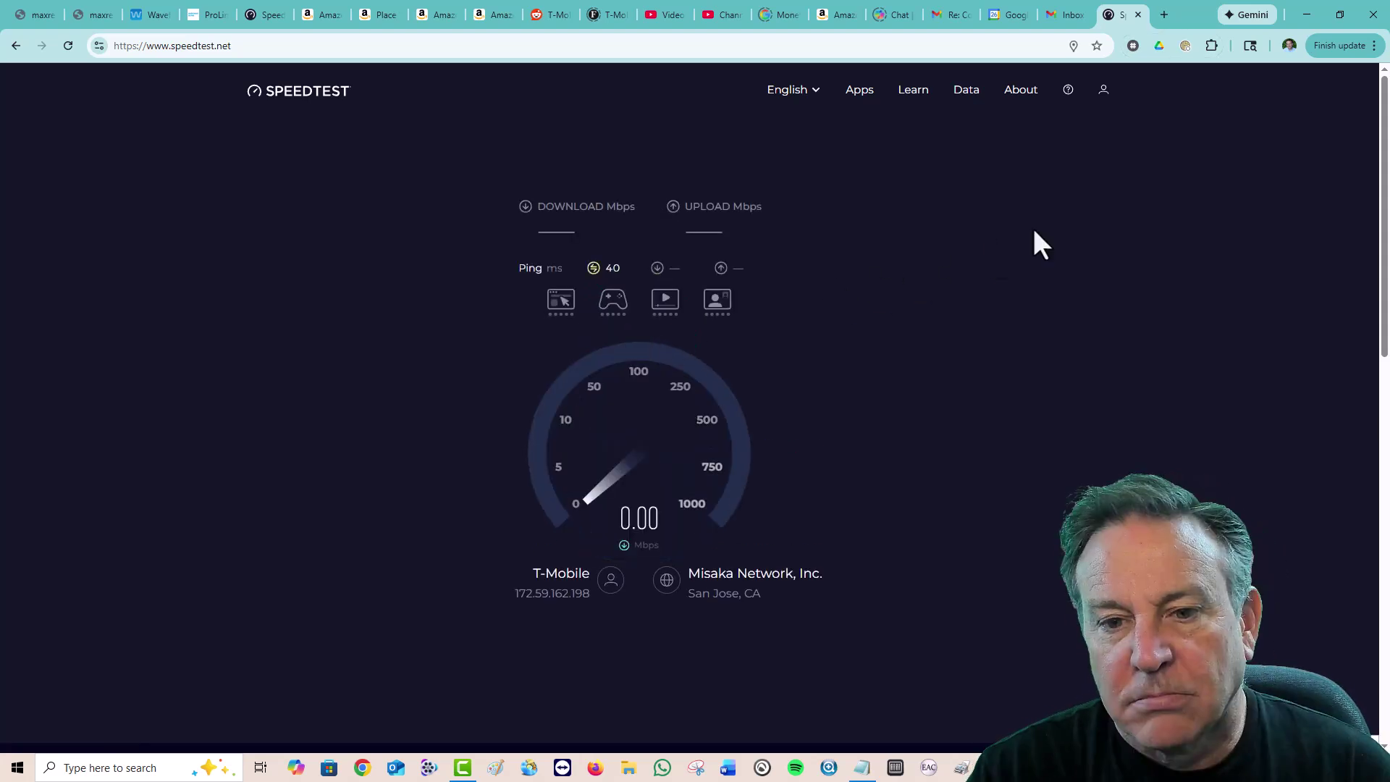